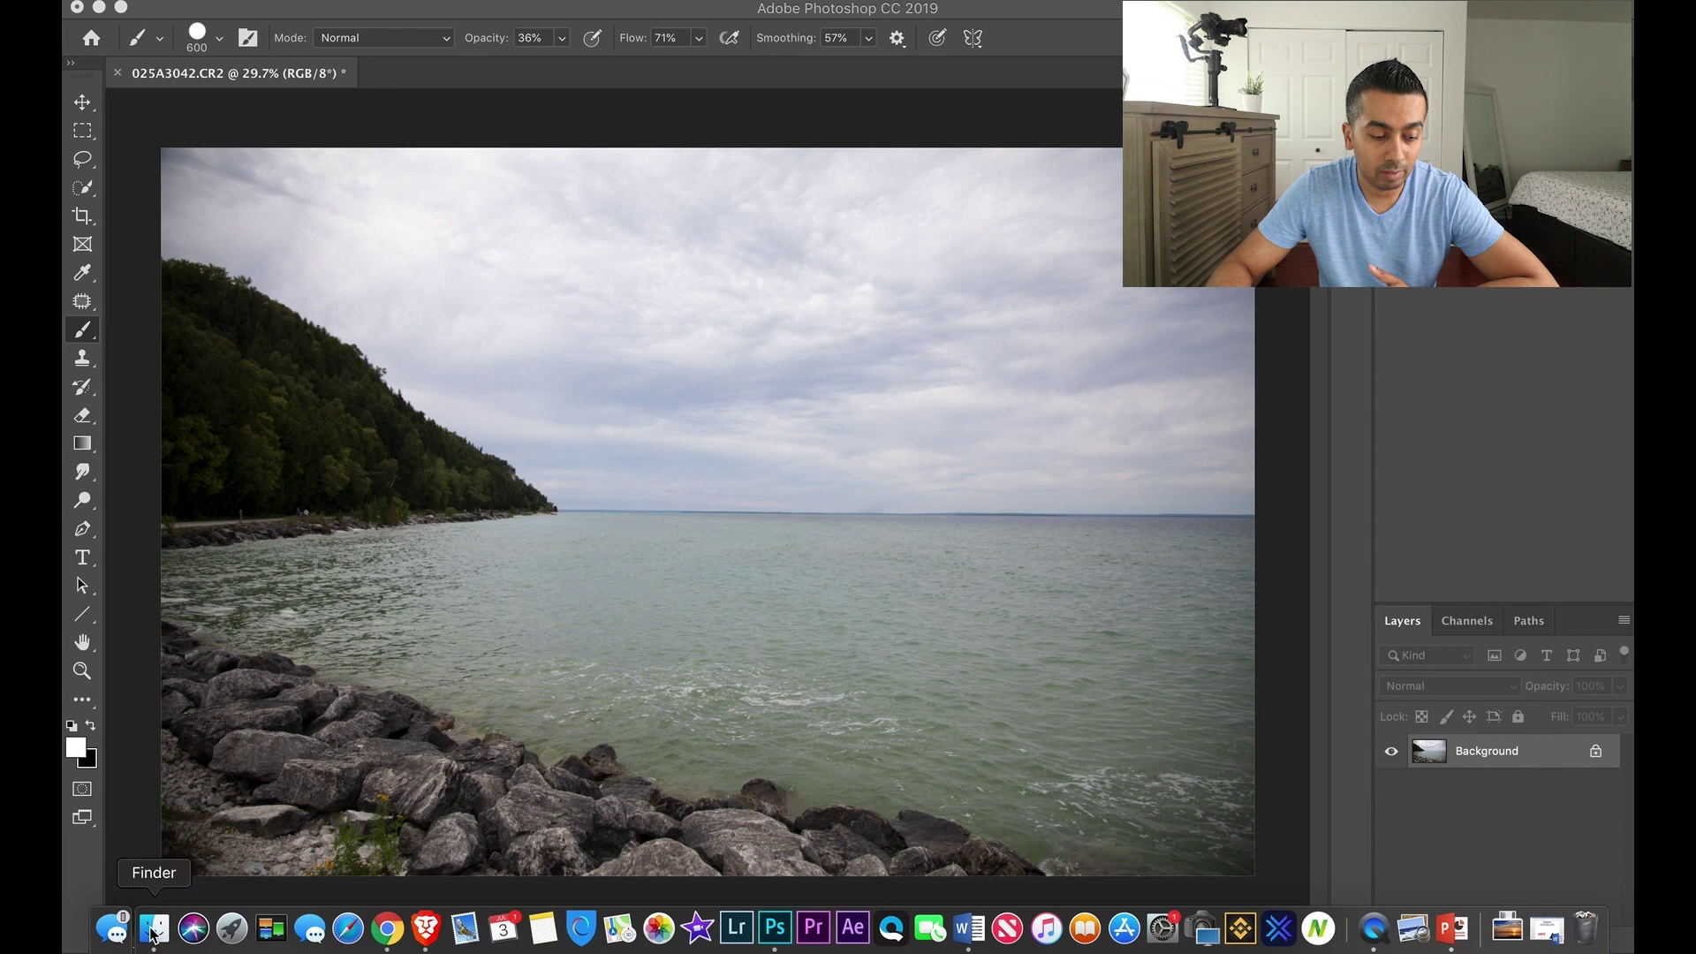
# Place clouds-coast-dawn-210259.jpg onto the lakeshore photo and set its blend mode to Multiply
pyautogui.click(152, 931)
pyautogui.moveTo(559, 461); pyautogui.dragTo(751, 220)
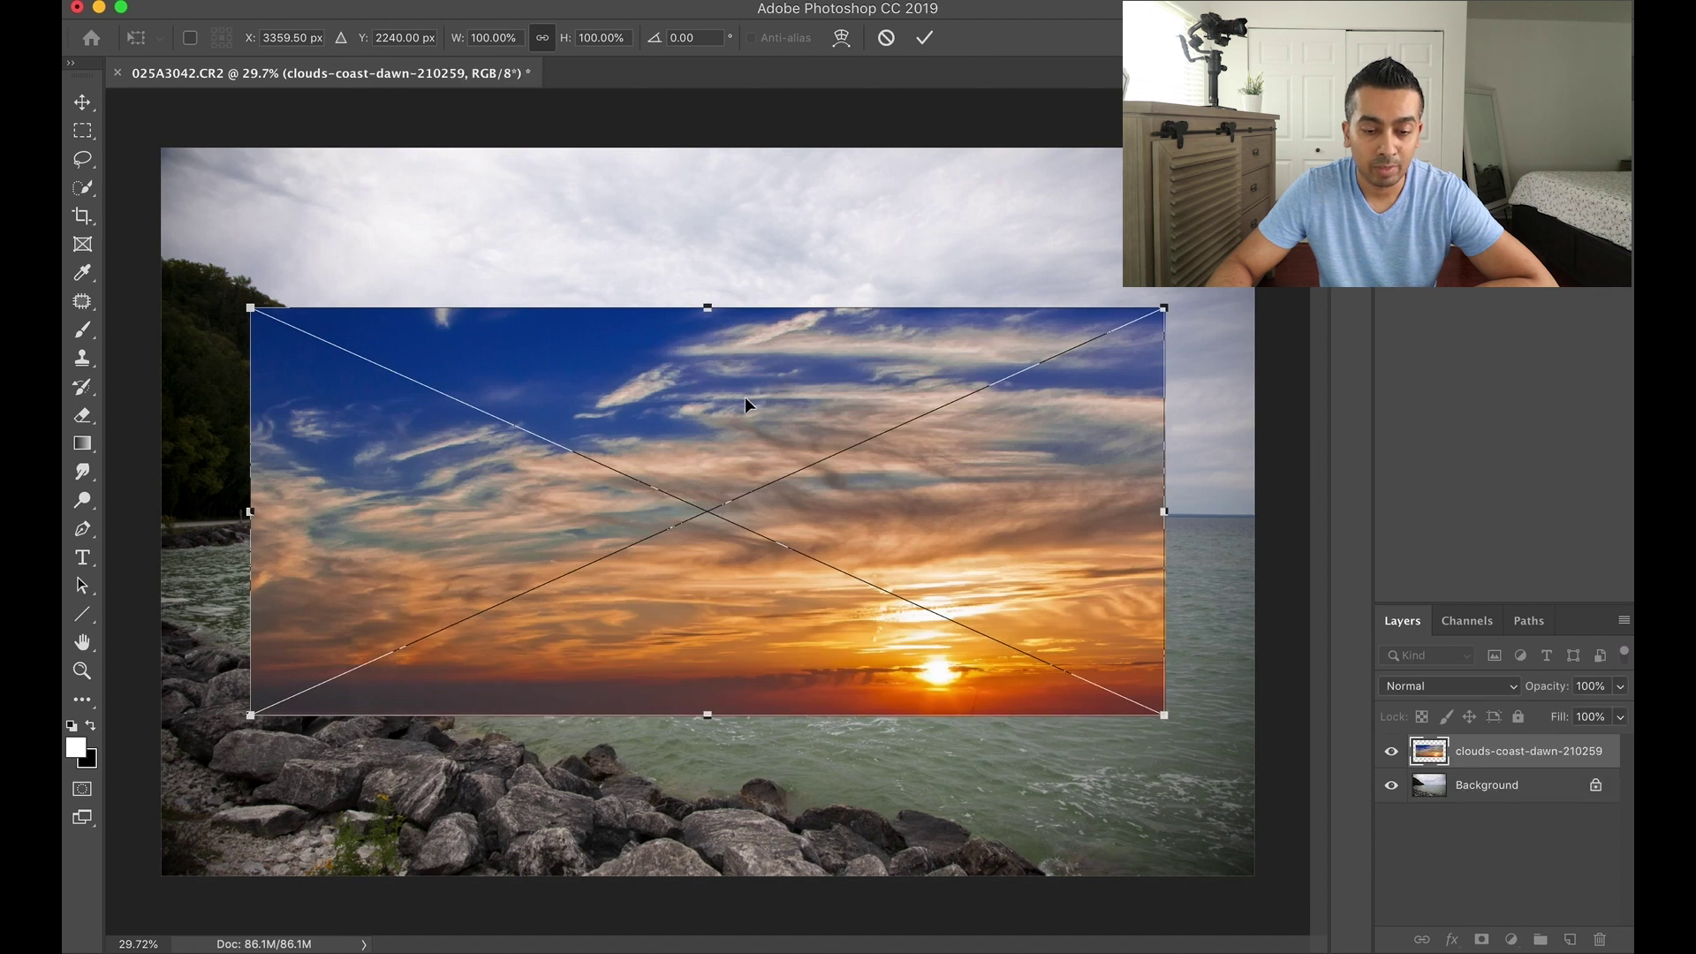
pyautogui.moveTo(745, 398); pyautogui.dragTo(763, 356)
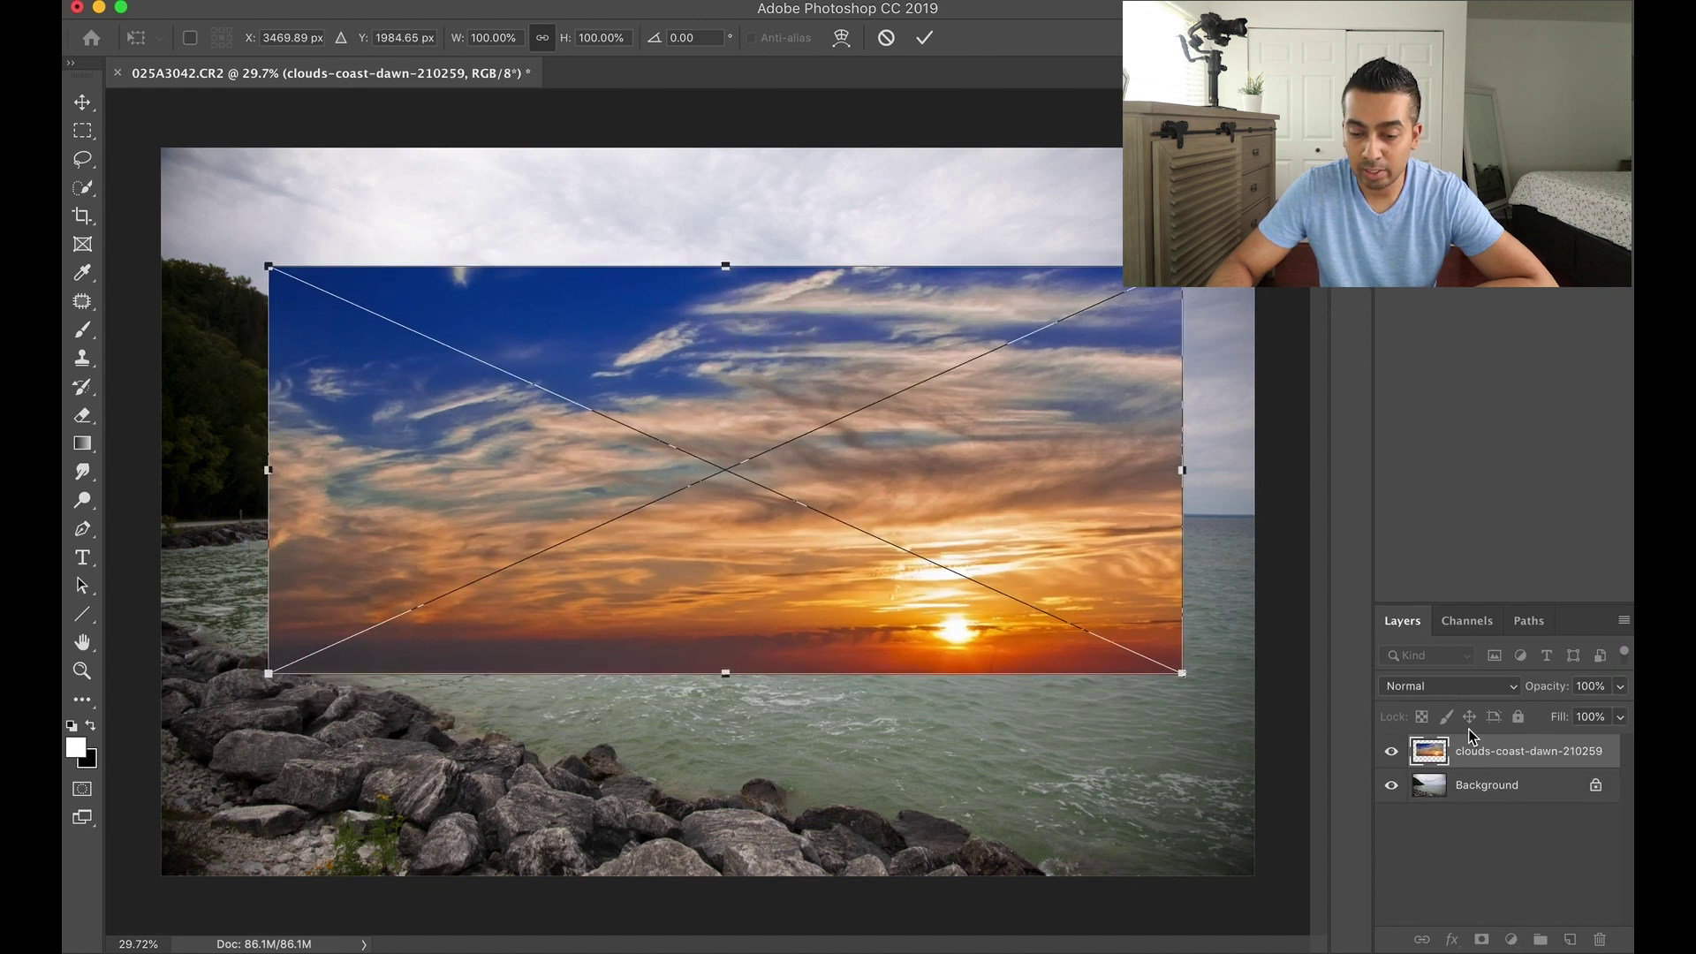
pyautogui.click(1455, 695)
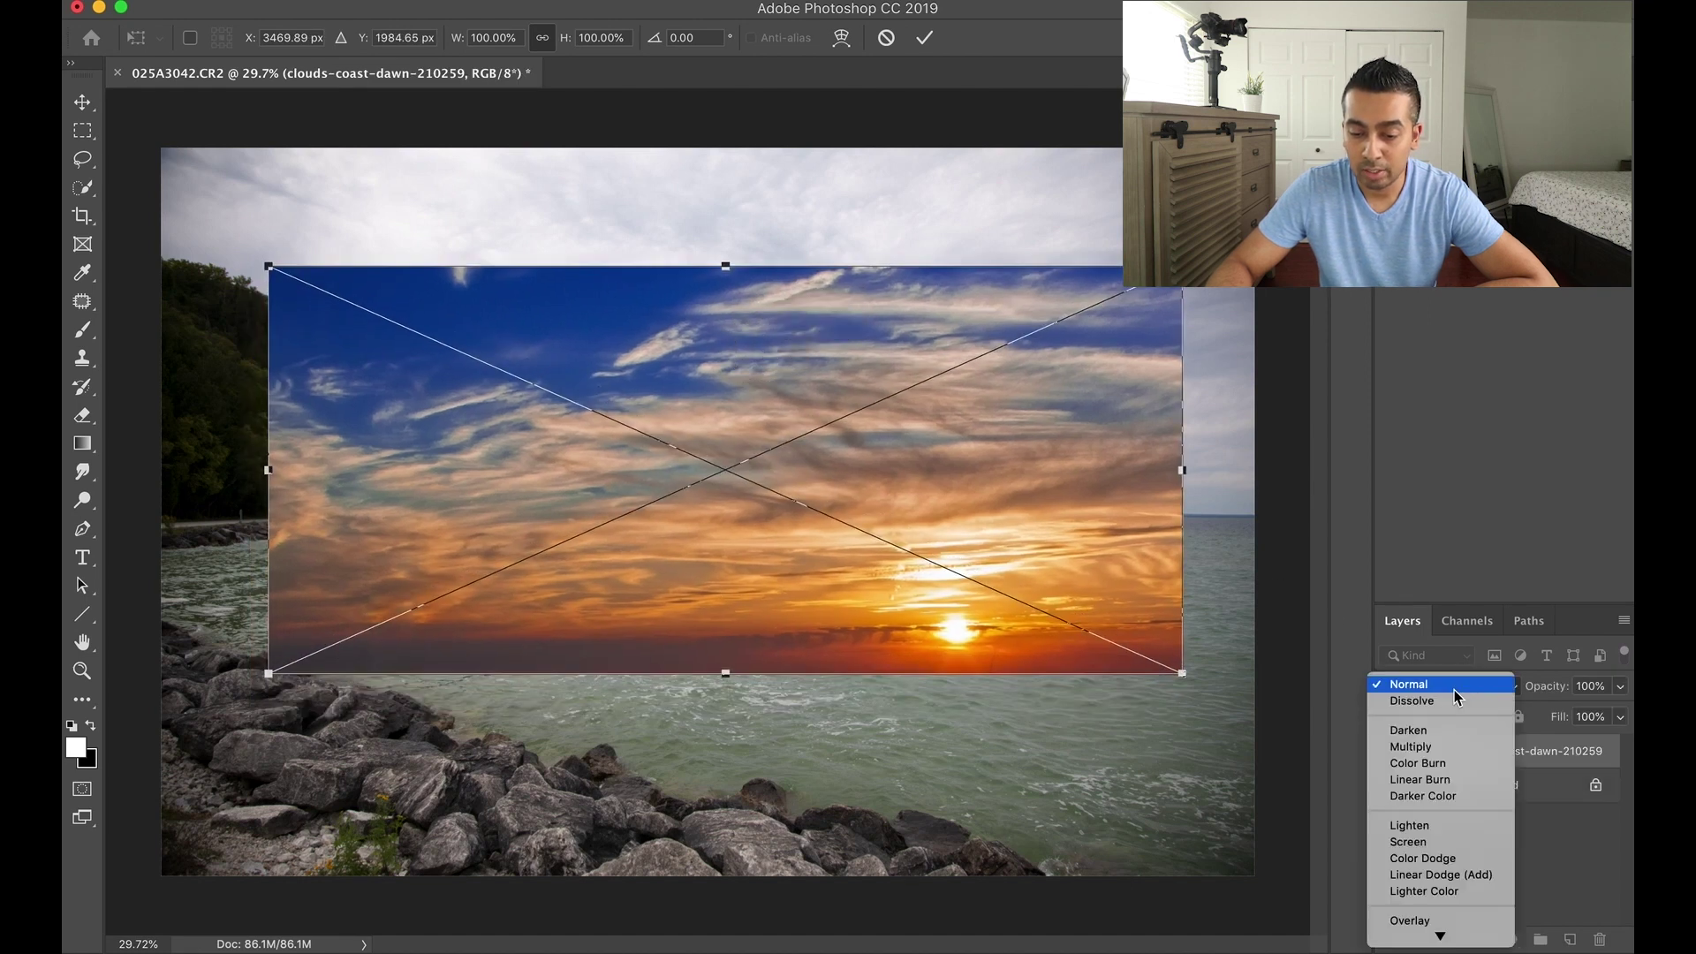
pyautogui.click(1444, 750)
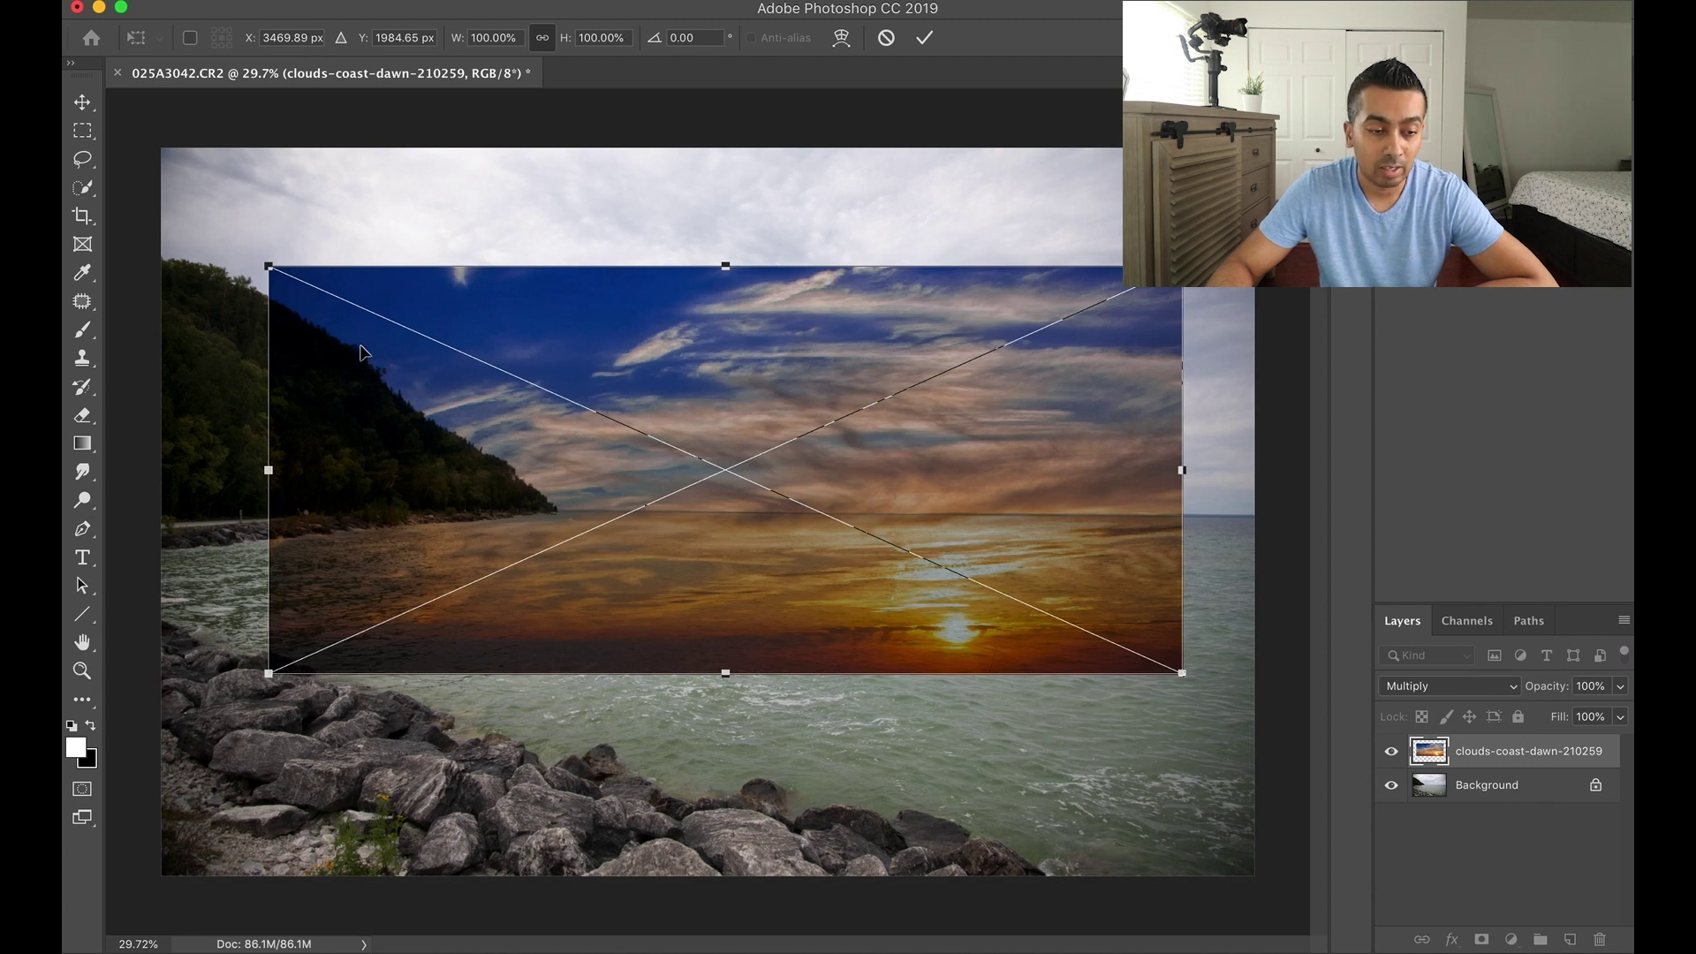
# Scale the clouds layer to 129.06% with its bottom edge on the horizon, and commit
pyautogui.moveTo(272, 265); pyautogui.dragTo(140, 152)
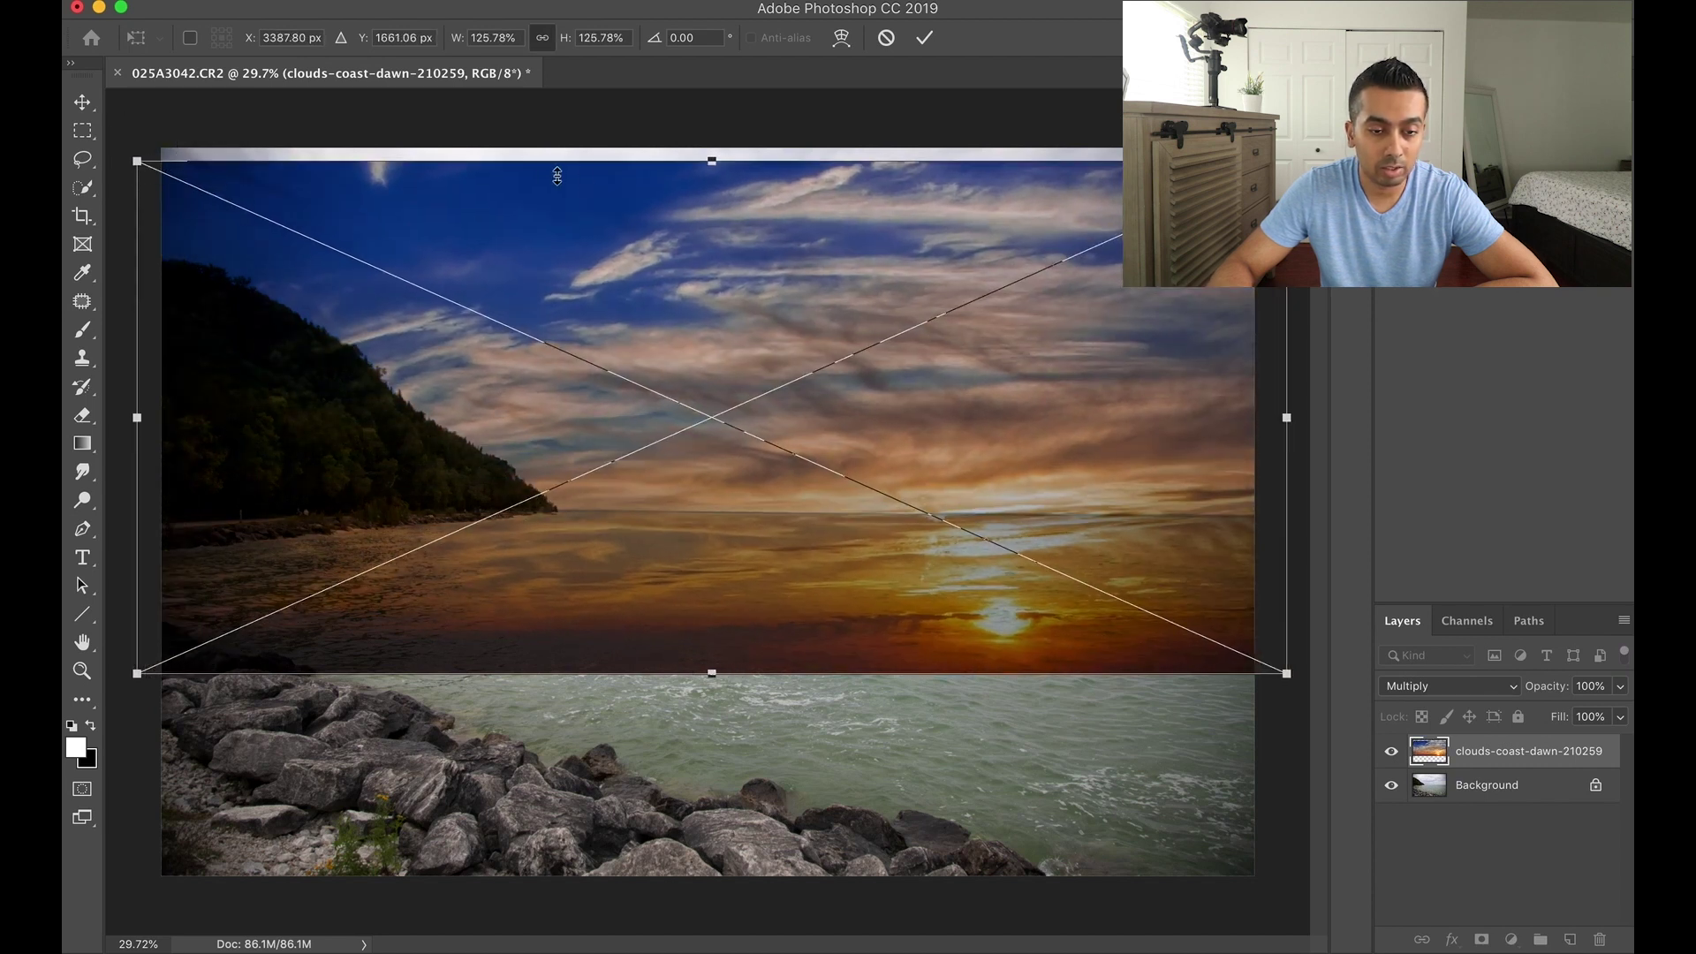
pyautogui.moveTo(720, 164); pyautogui.dragTo(712, 141)
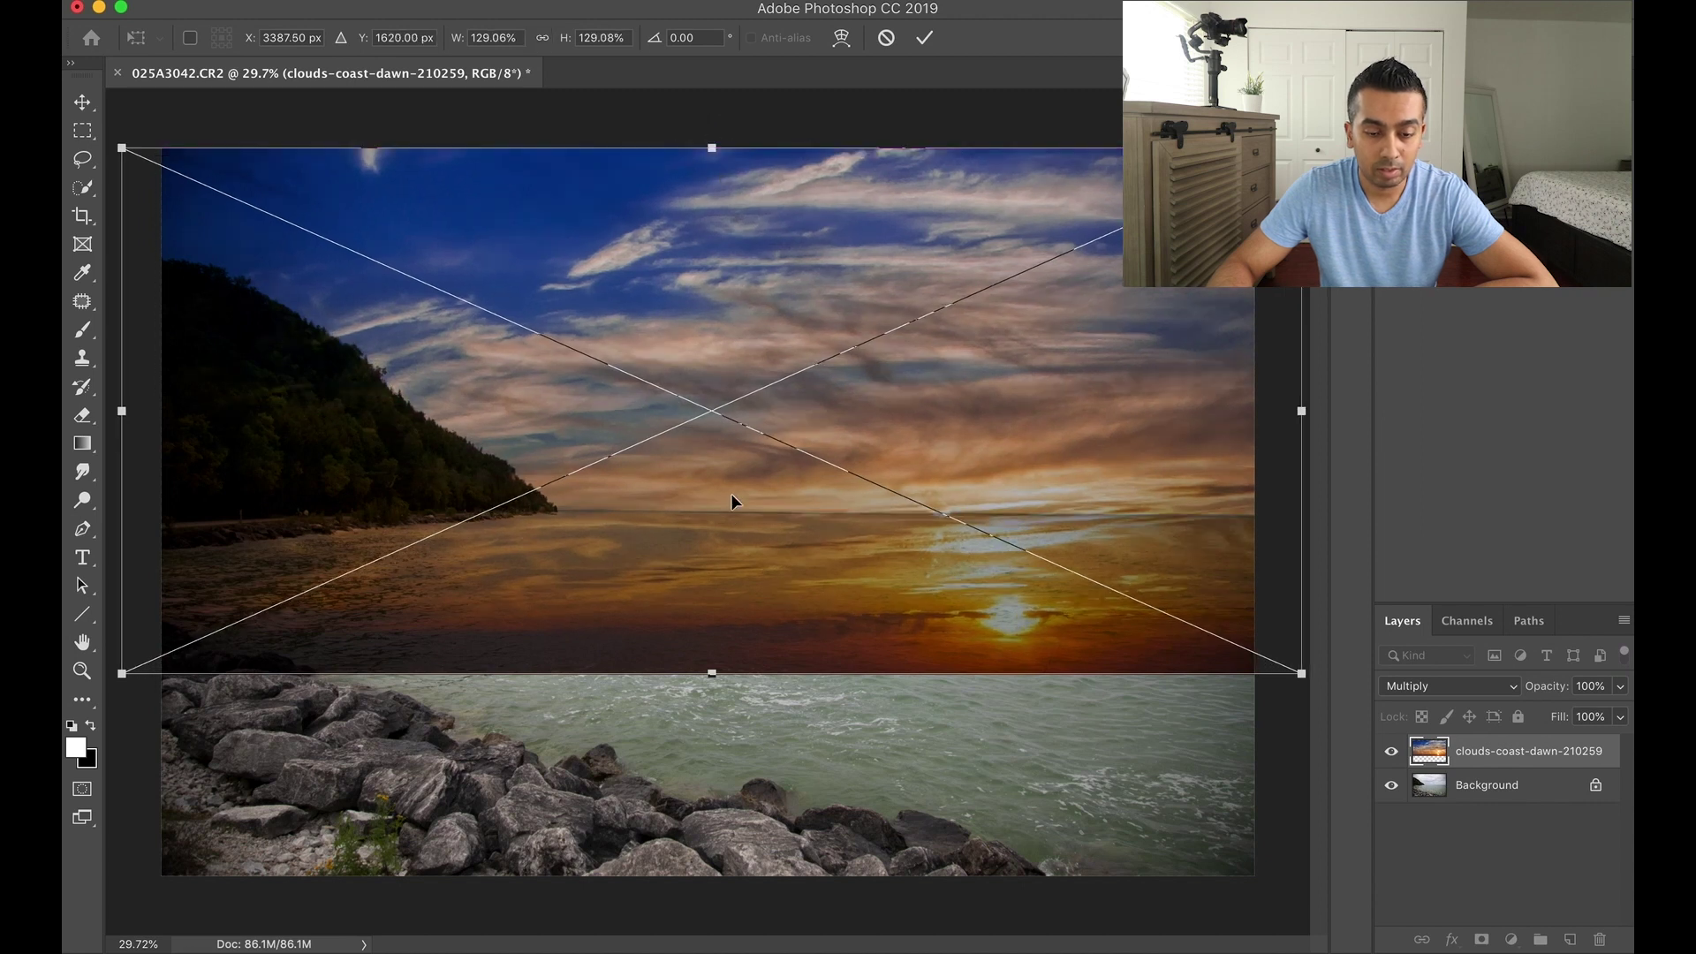
pyautogui.moveTo(730, 491); pyautogui.dragTo(749, 360)
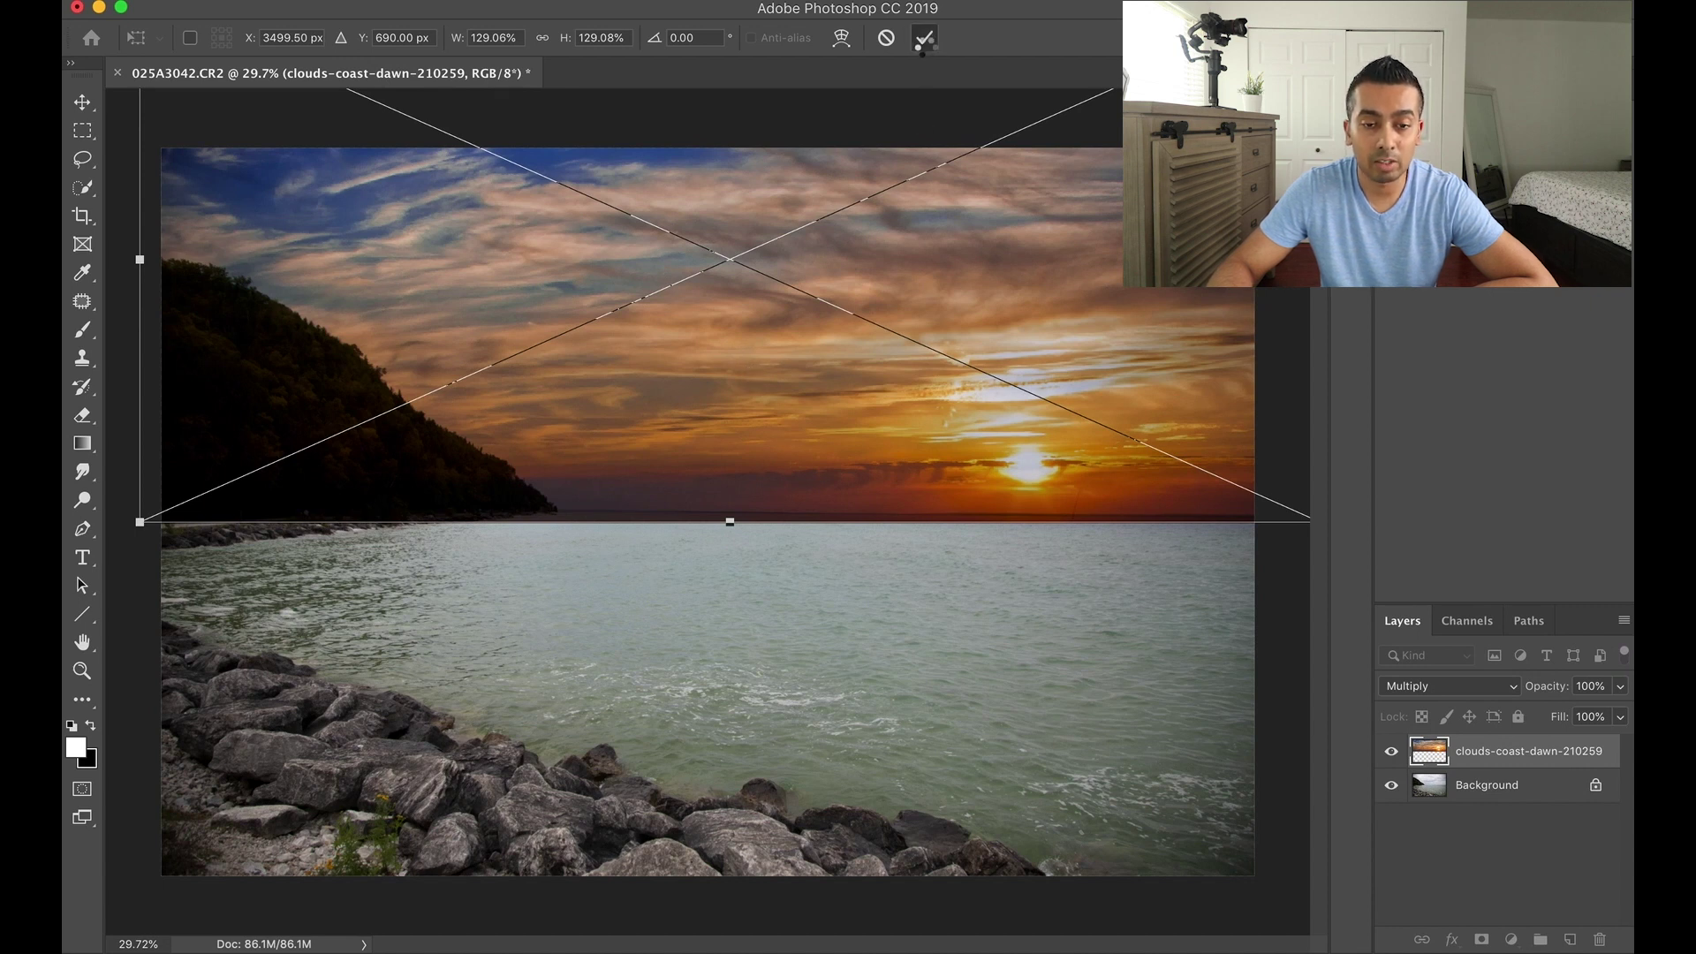
pyautogui.click(923, 45)
pyautogui.press('b')
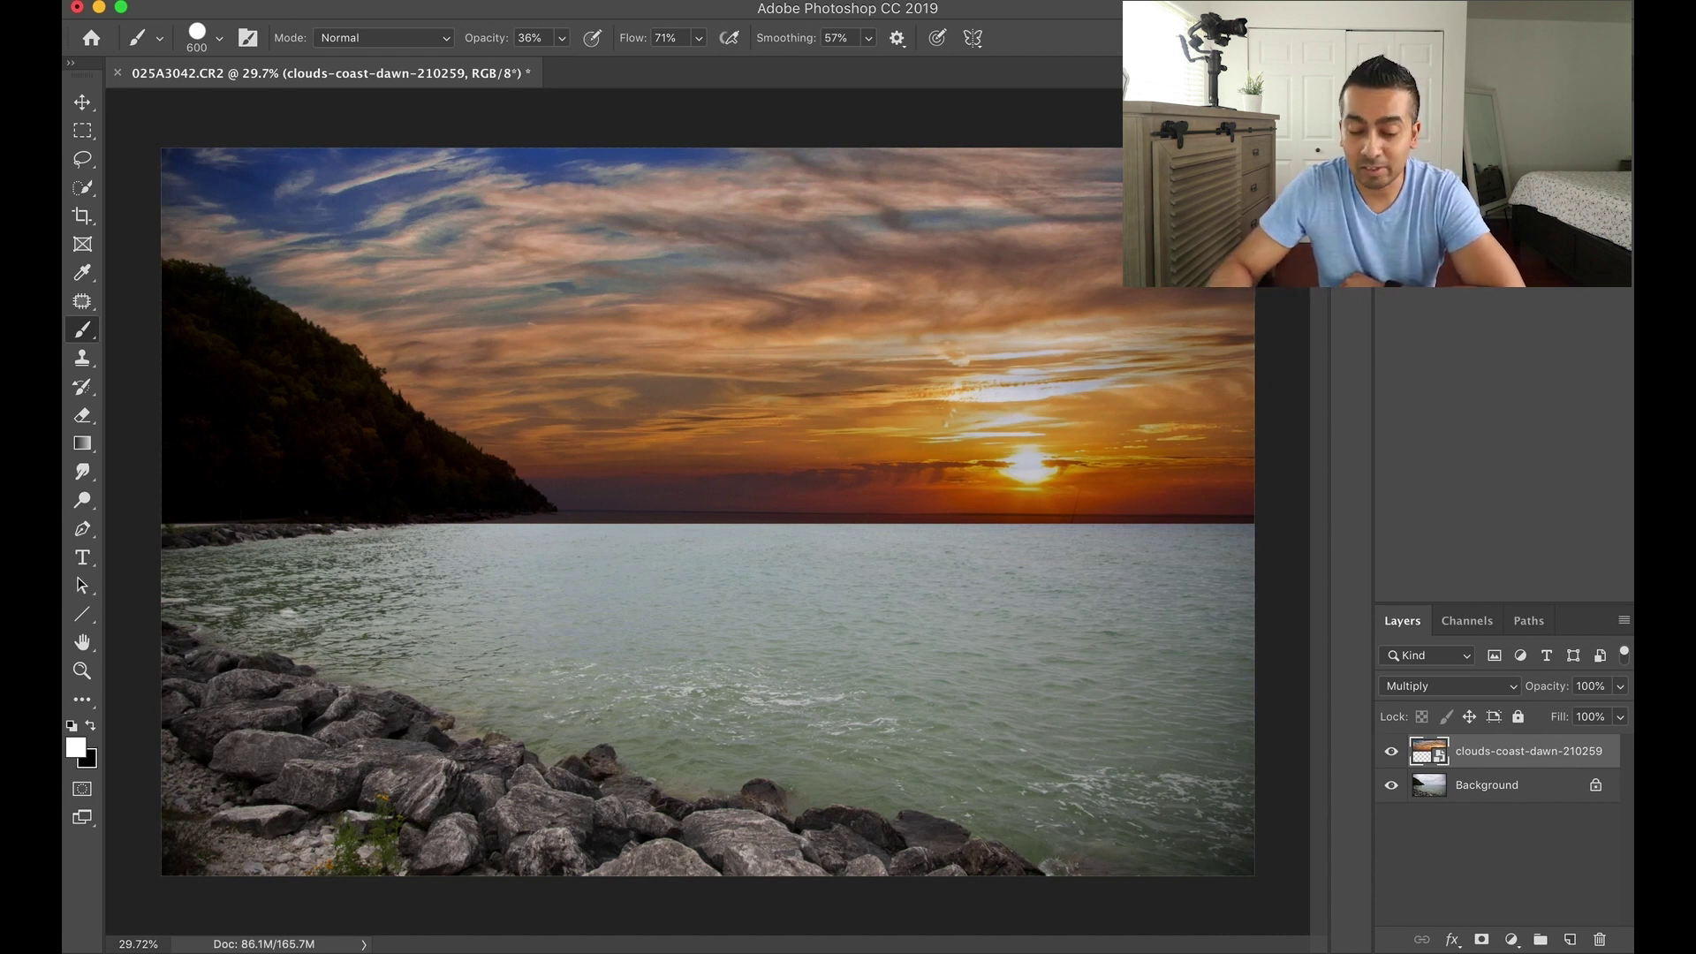
# Add a white layer mask to the clouds layer and choose the Gradient Tool with white foreground
pyautogui.click(1482, 940)
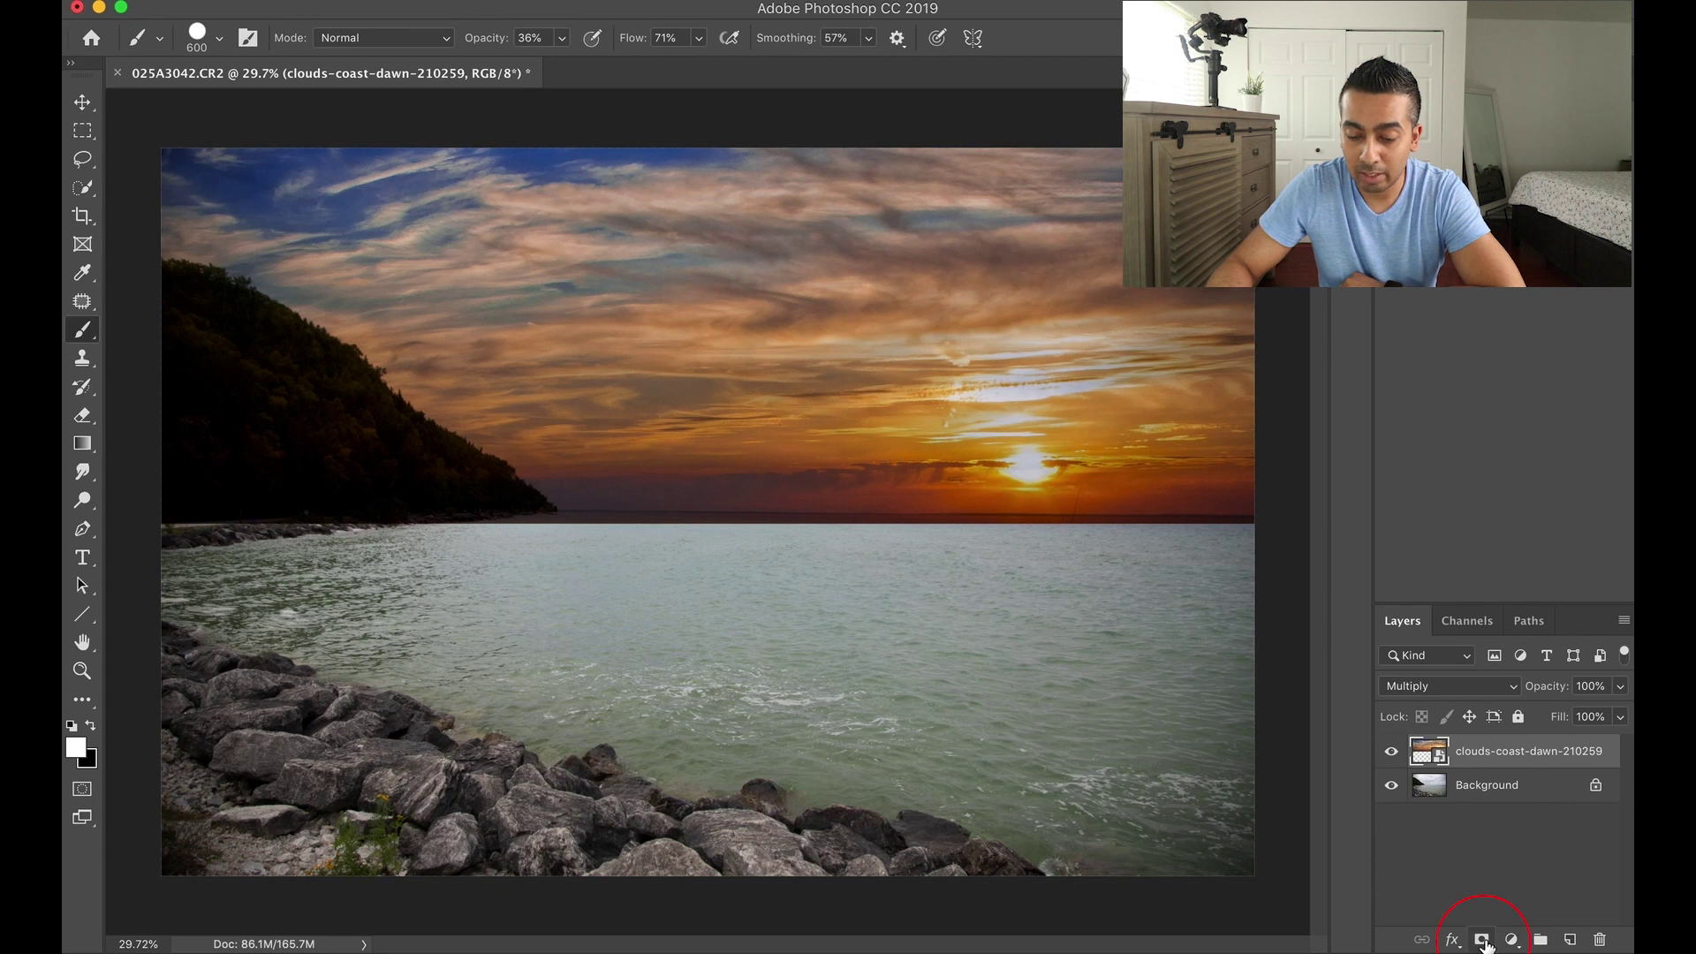
pyautogui.click(1482, 939)
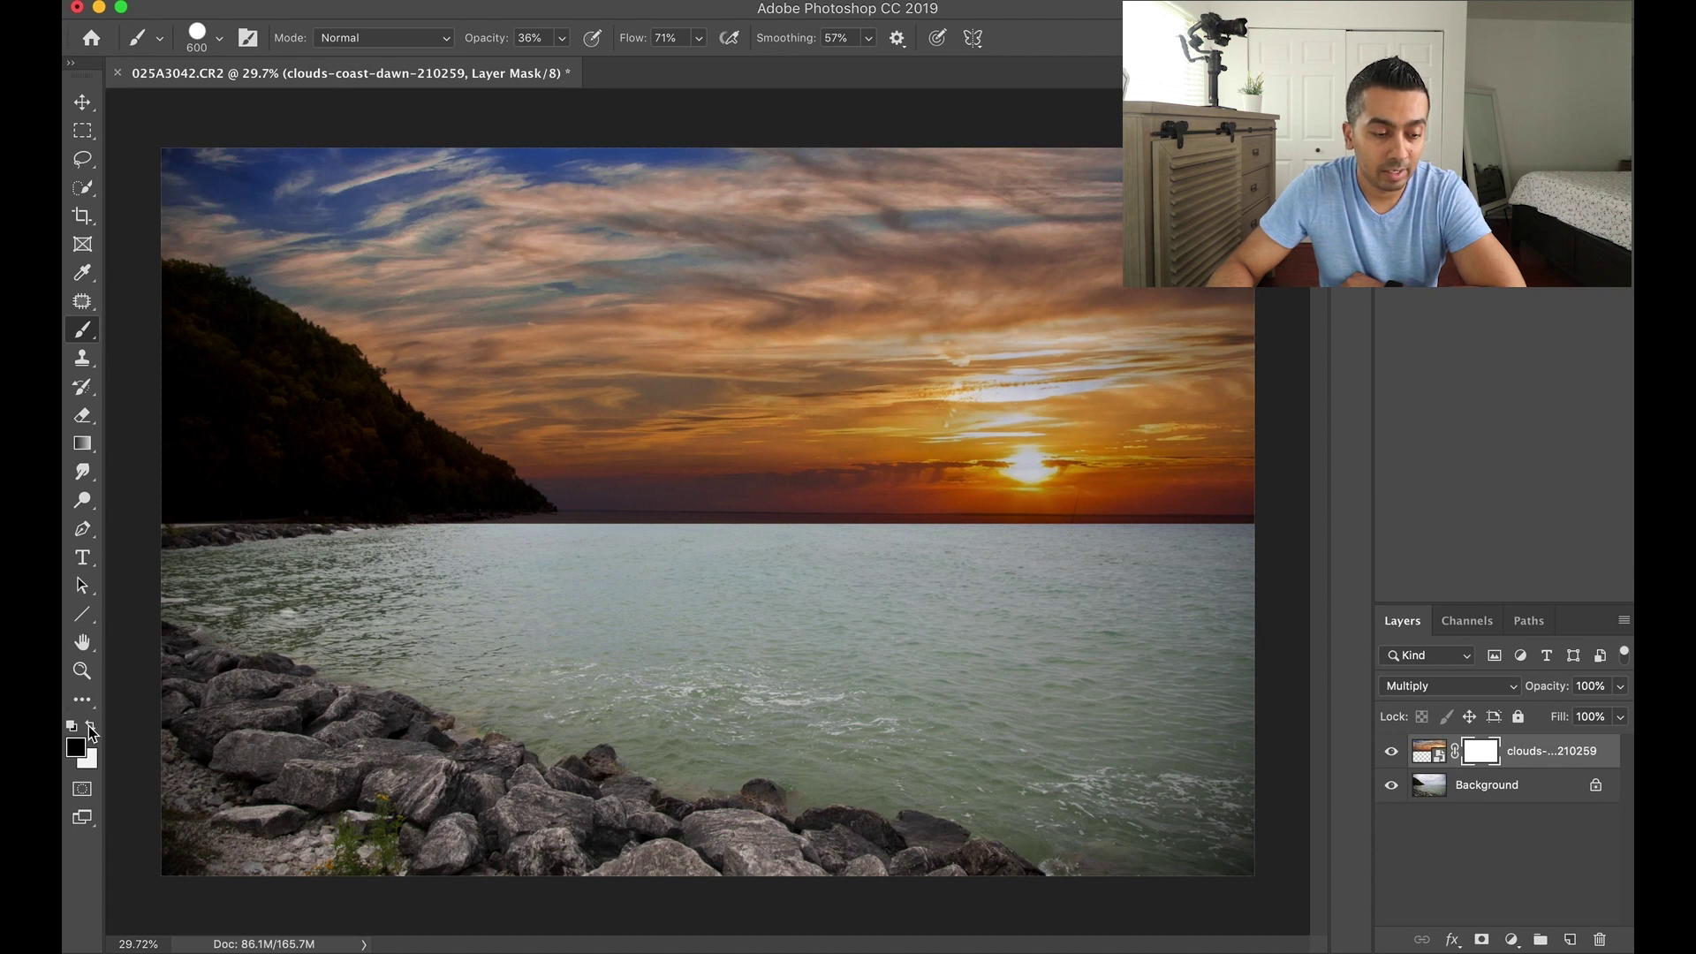
pyautogui.click(84, 447)
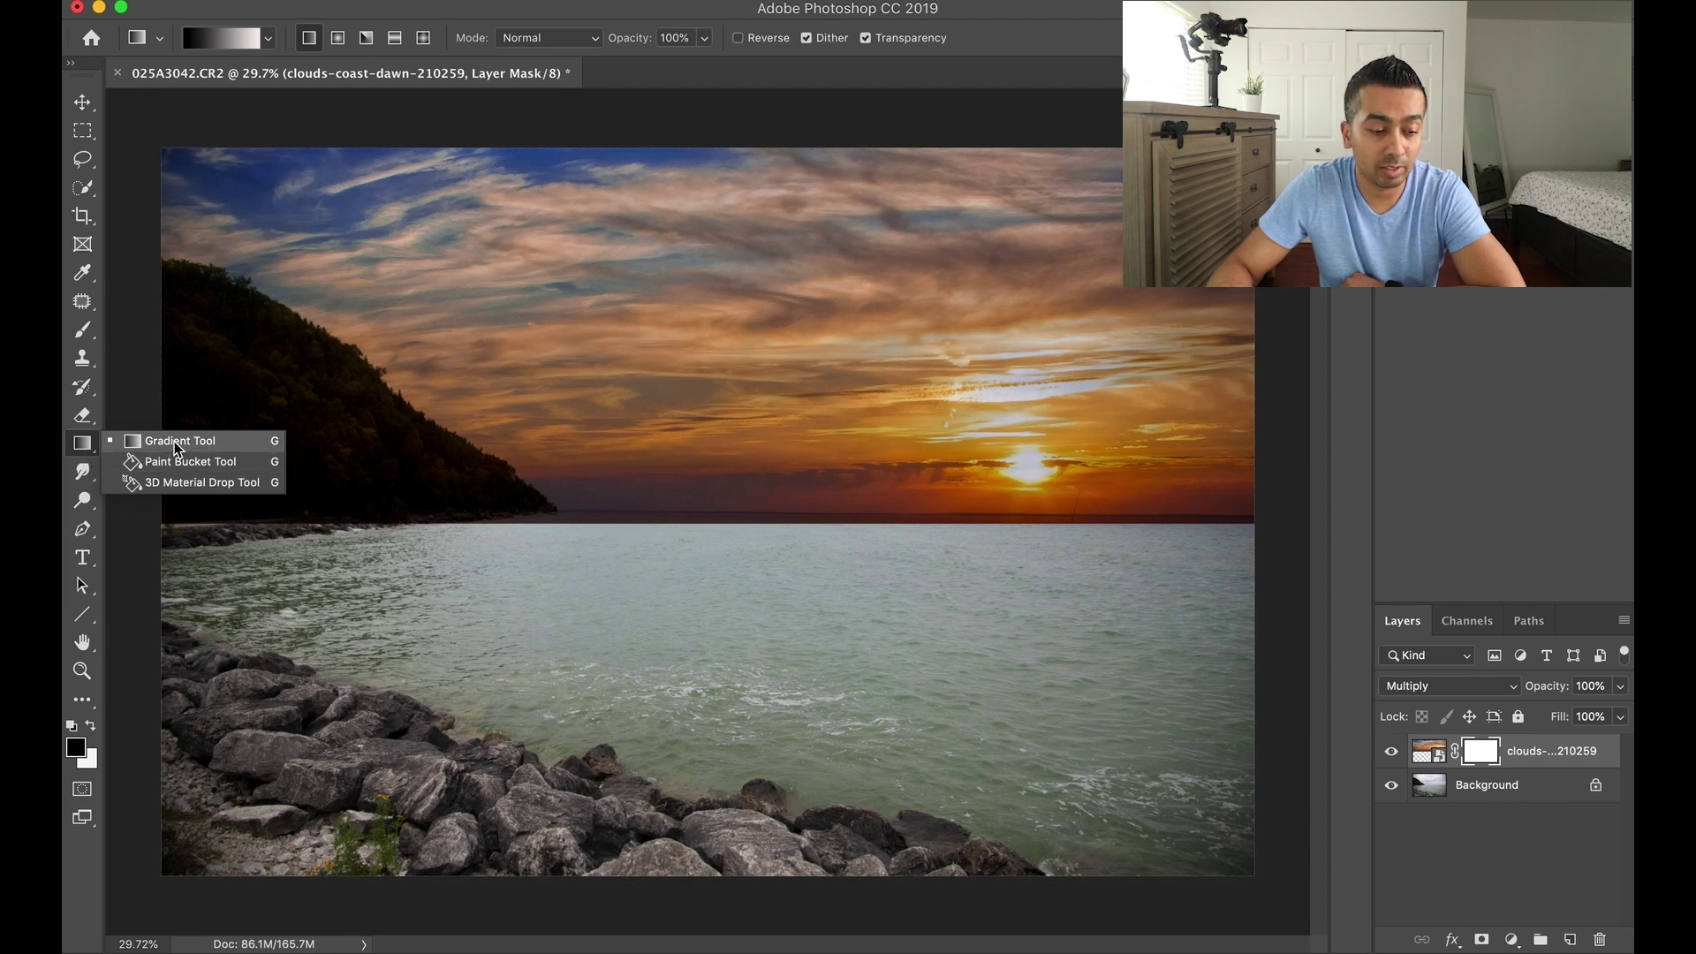
pyautogui.click(176, 443)
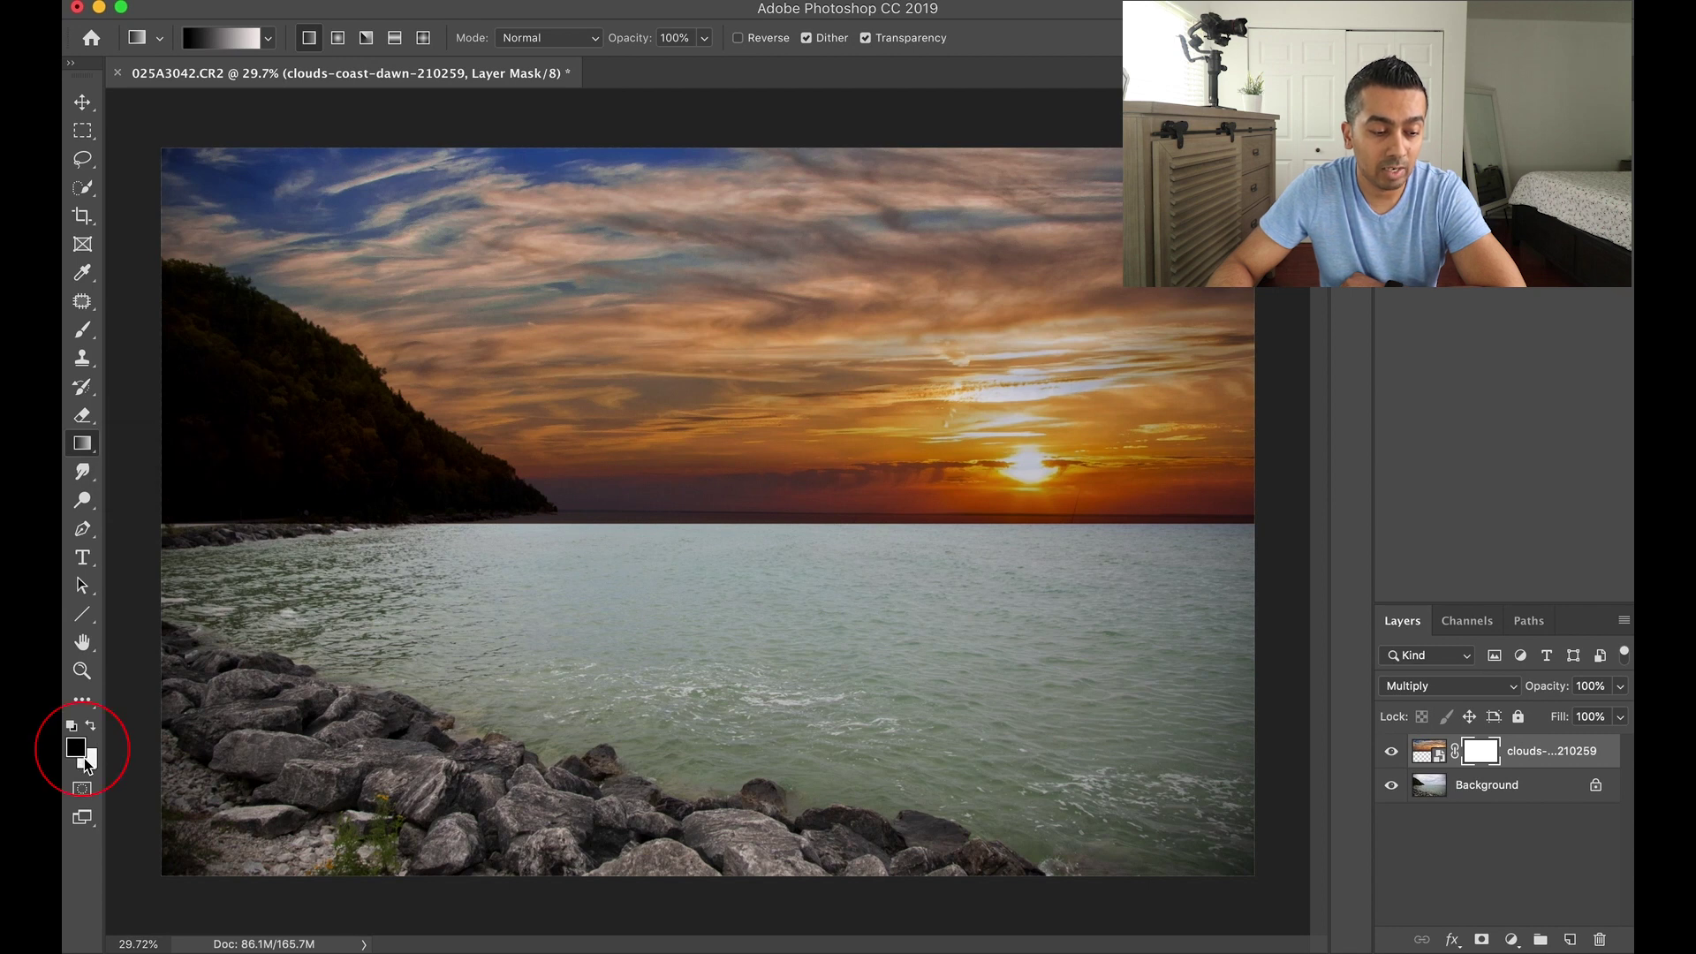
pyautogui.click(92, 725)
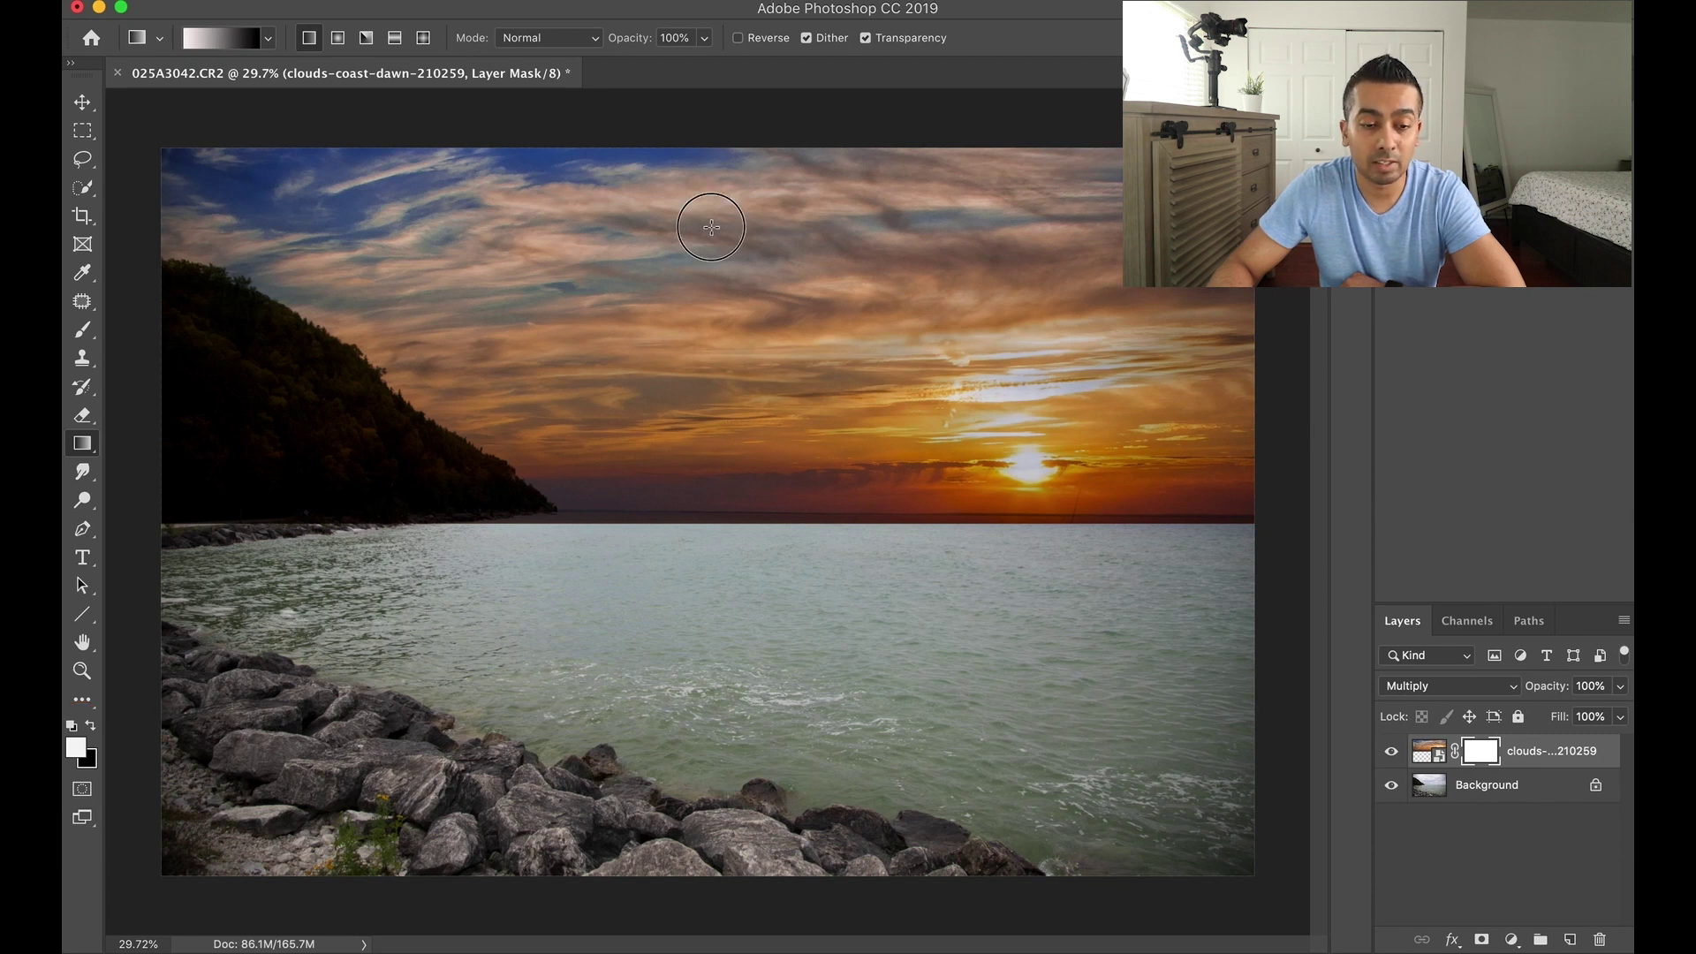
# Draw a sky-to-horizon gradient on the mask, undoing and redrawing until the sunset fades softly
pyautogui.moveTo(711, 227); pyautogui.dragTo(705, 559)
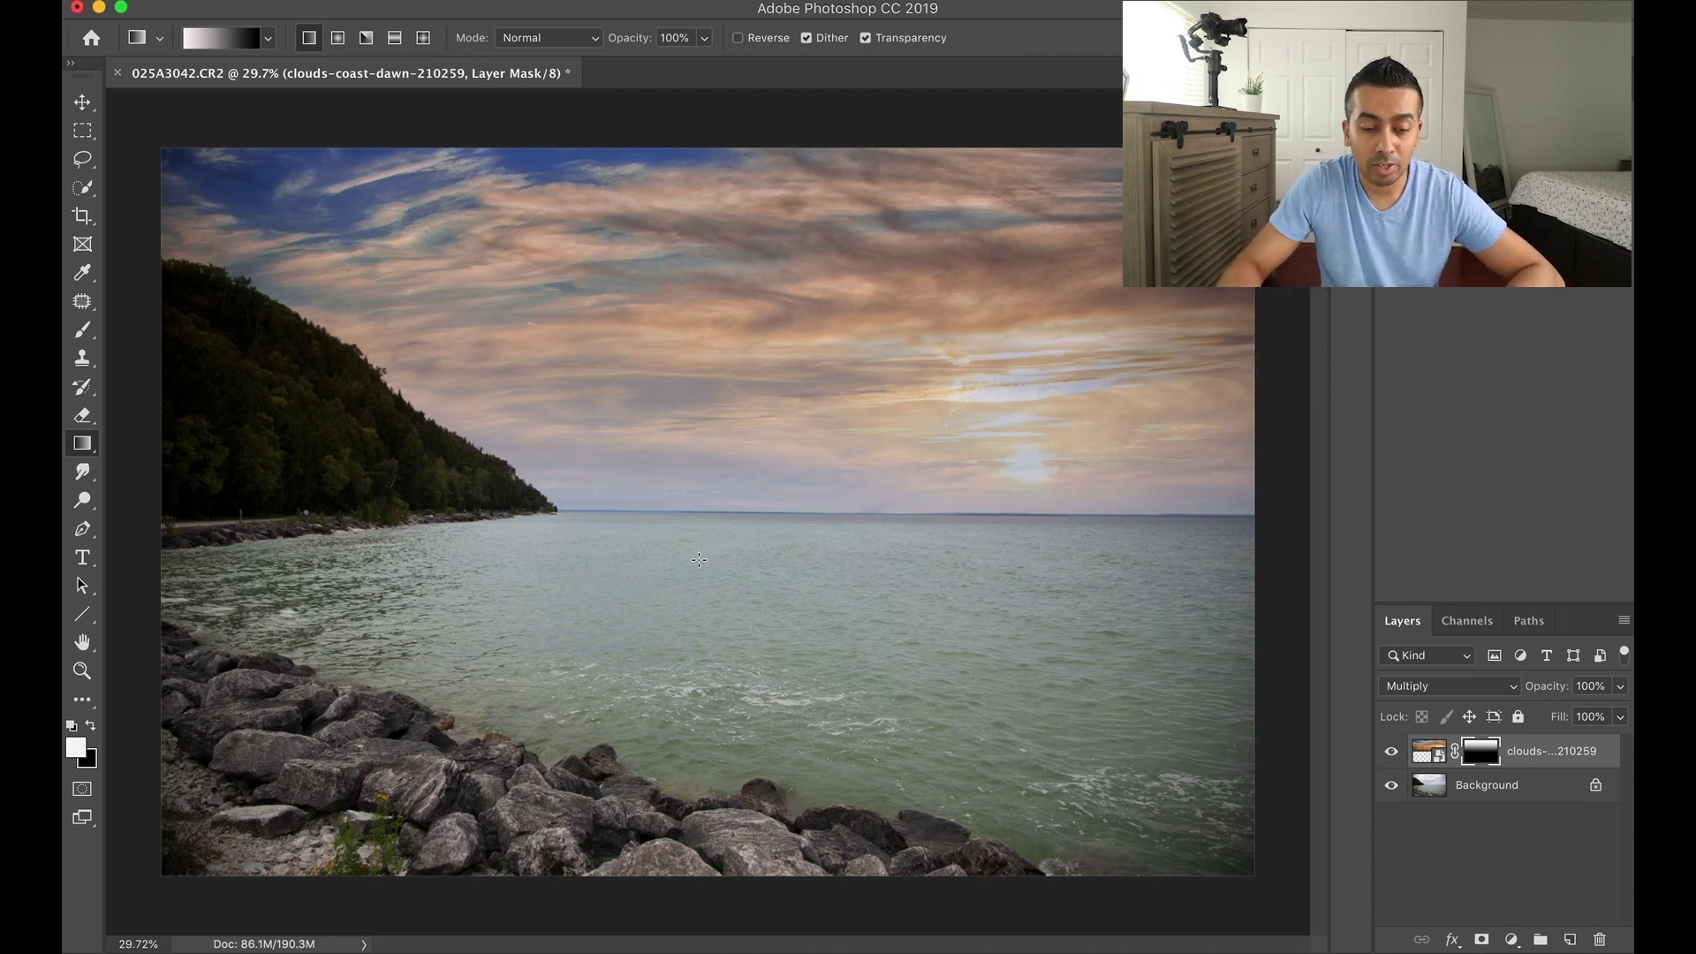
pyautogui.press('super+z')
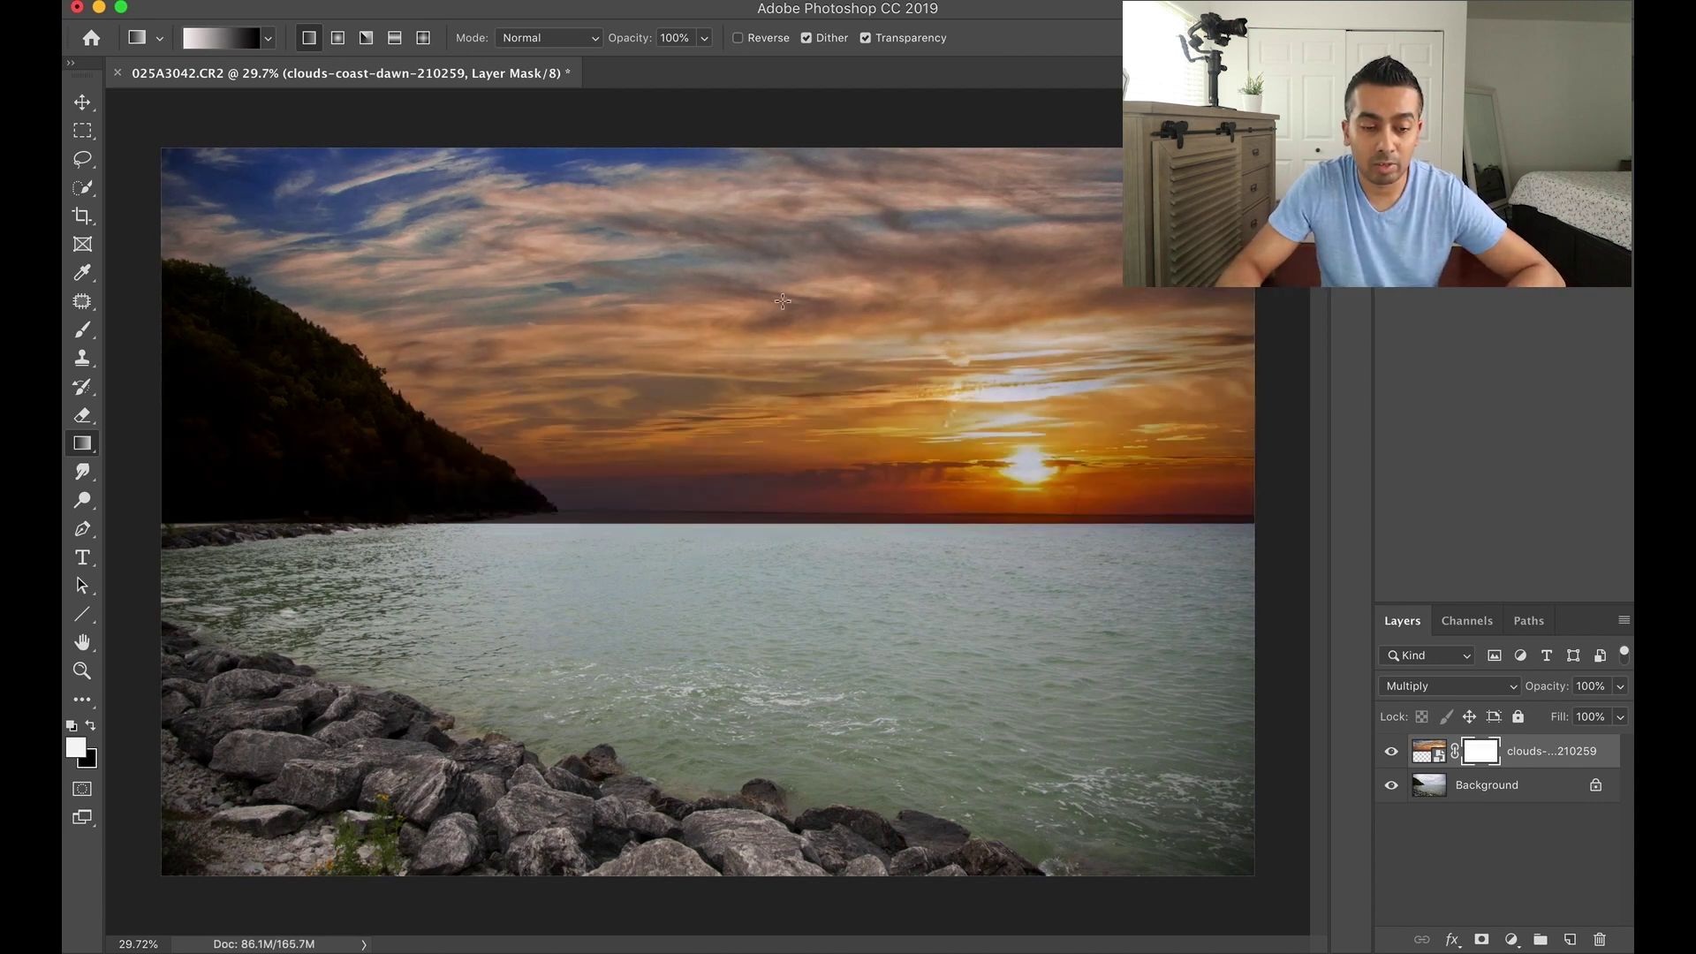
pyautogui.moveTo(746, 369); pyautogui.dragTo(746, 599)
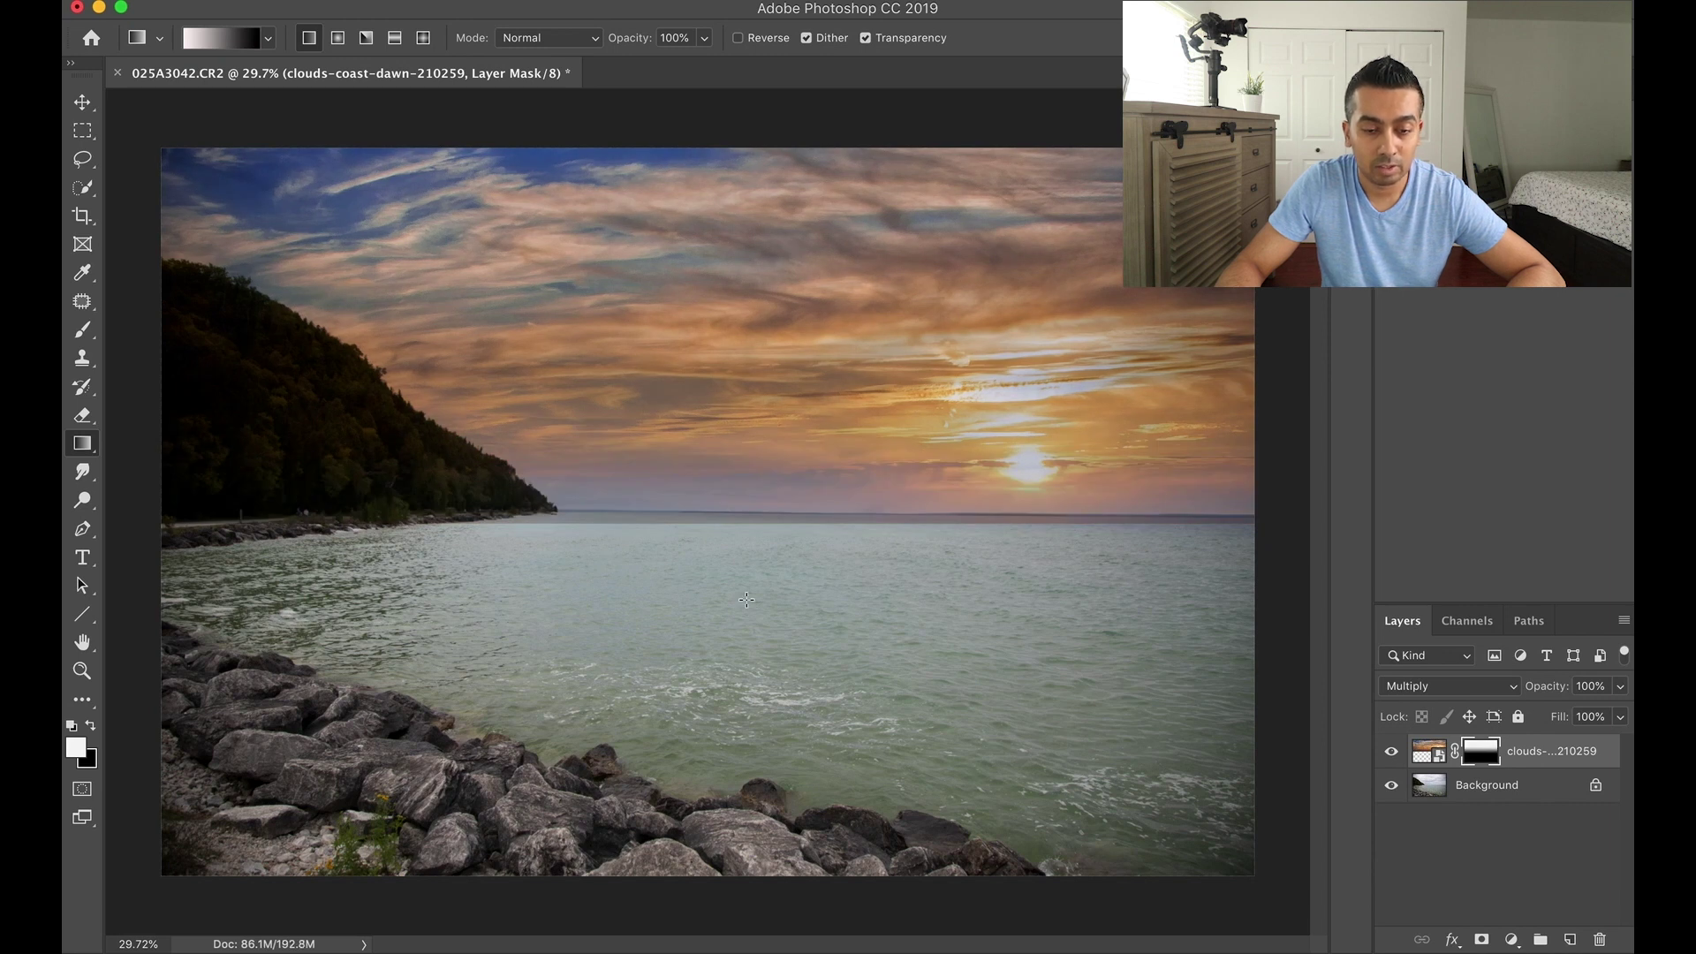
pyautogui.press('super+z')
pyautogui.moveTo(871, 403); pyautogui.dragTo(871, 590)
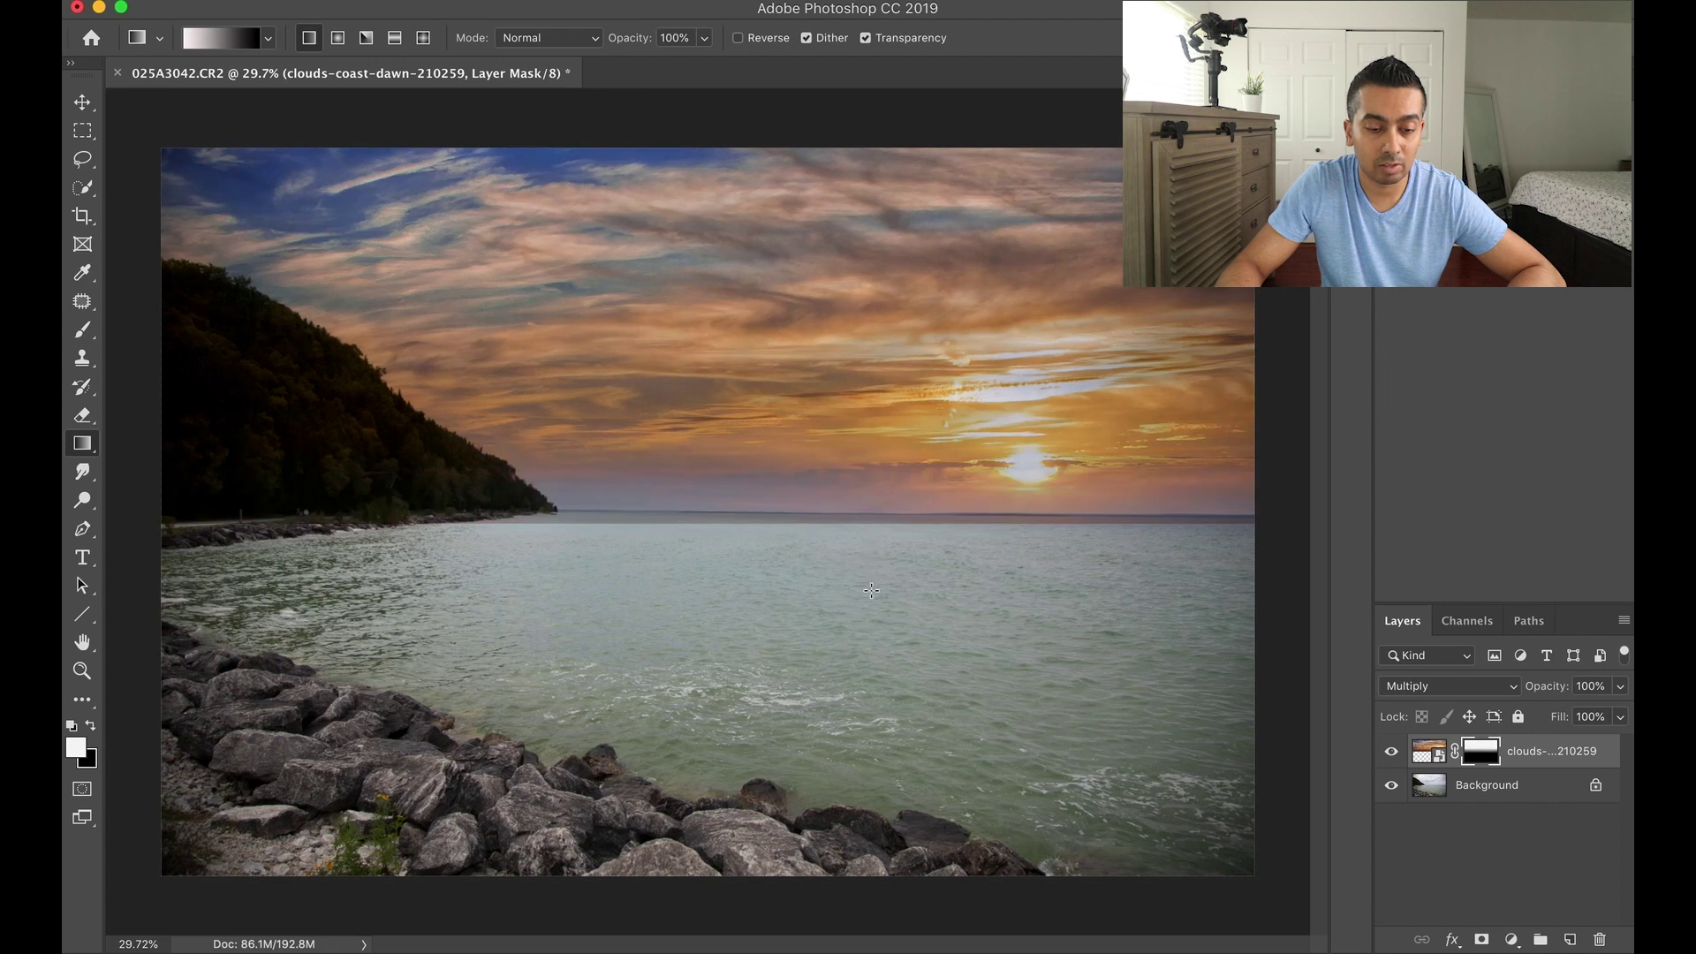
pyautogui.press('super+z')
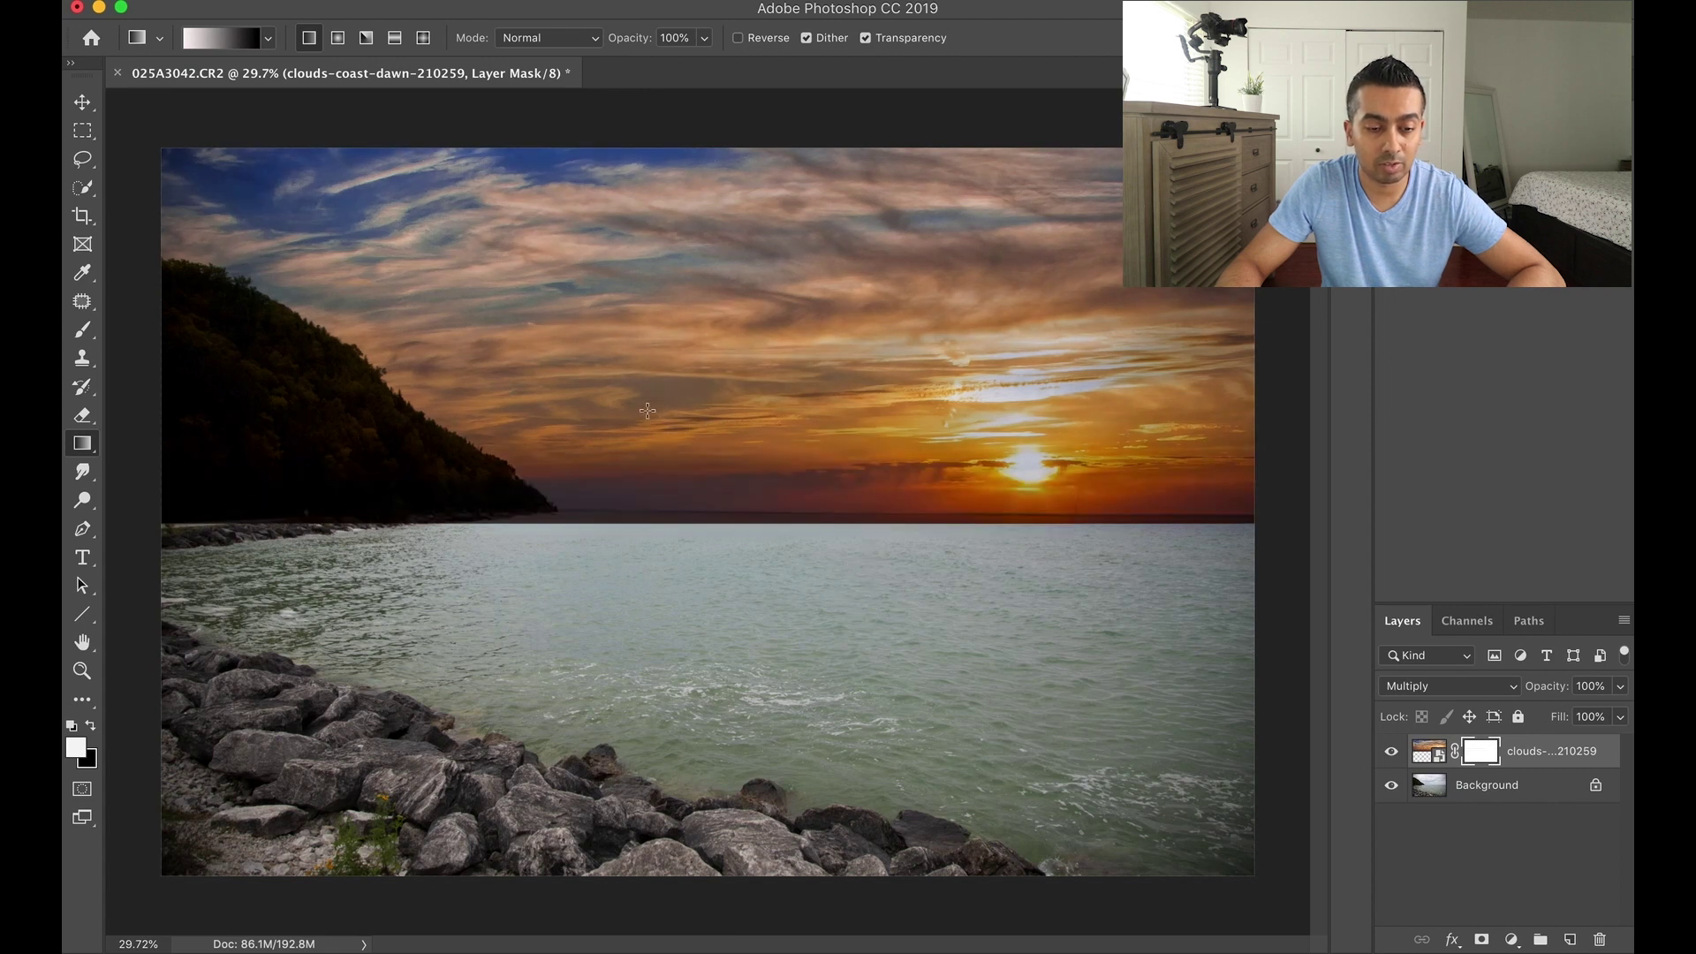
pyautogui.moveTo(548, 165); pyautogui.dragTo(556, 682)
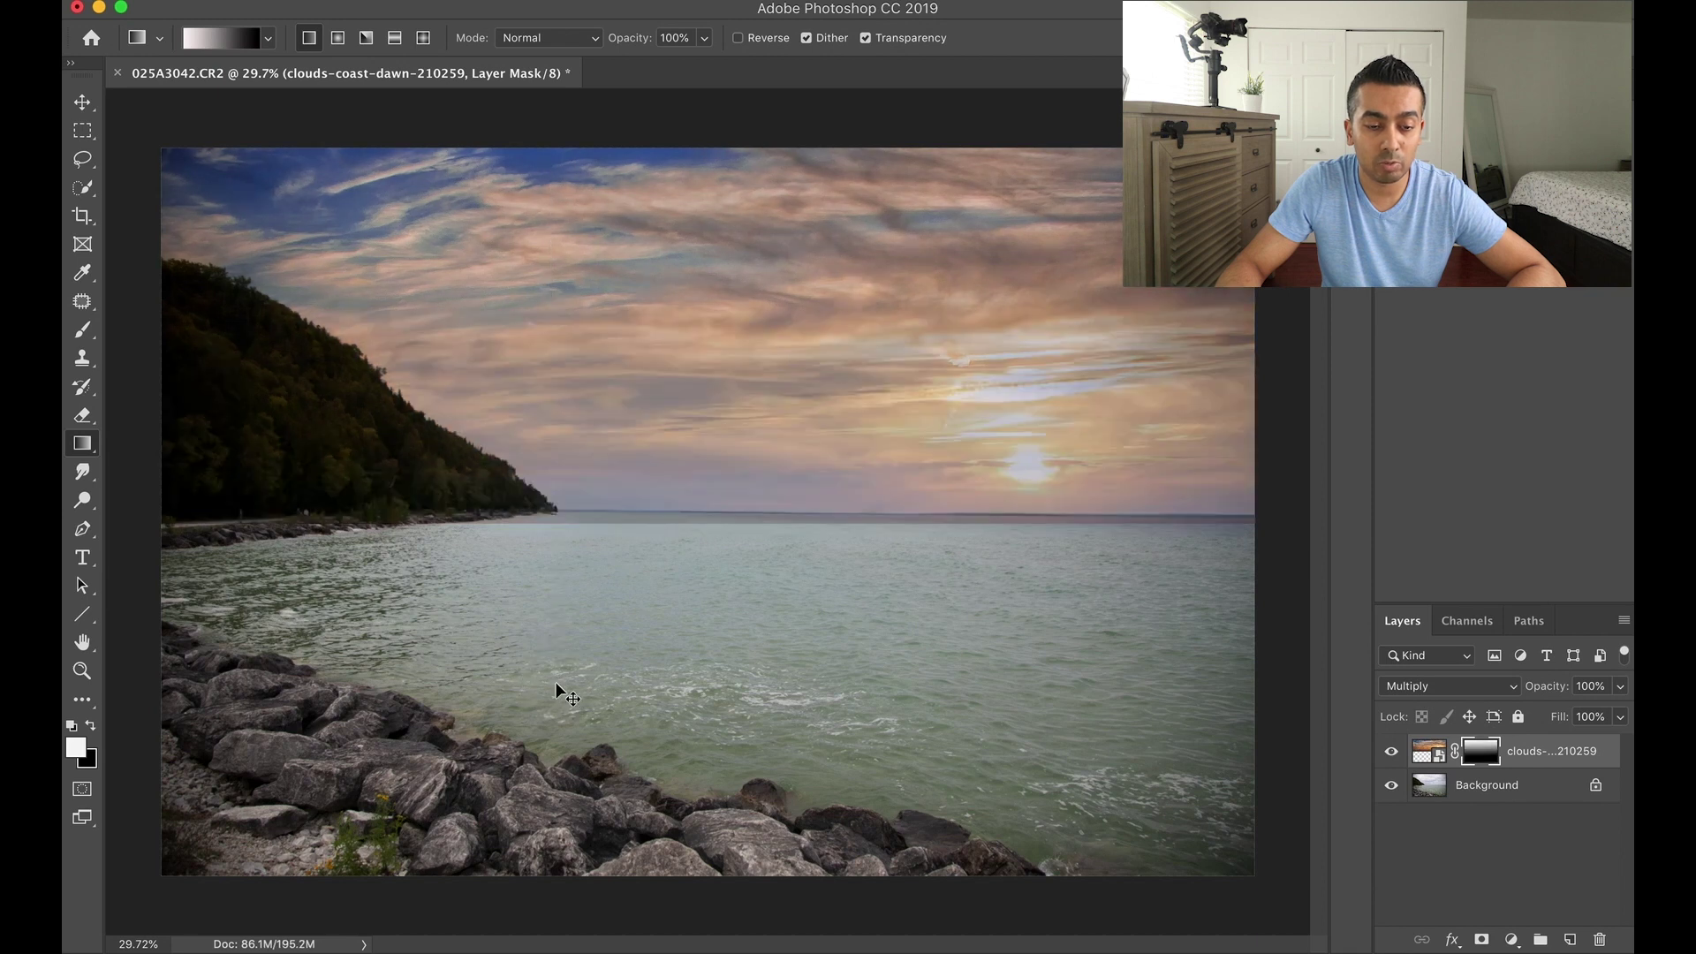
pyautogui.press('super+z')
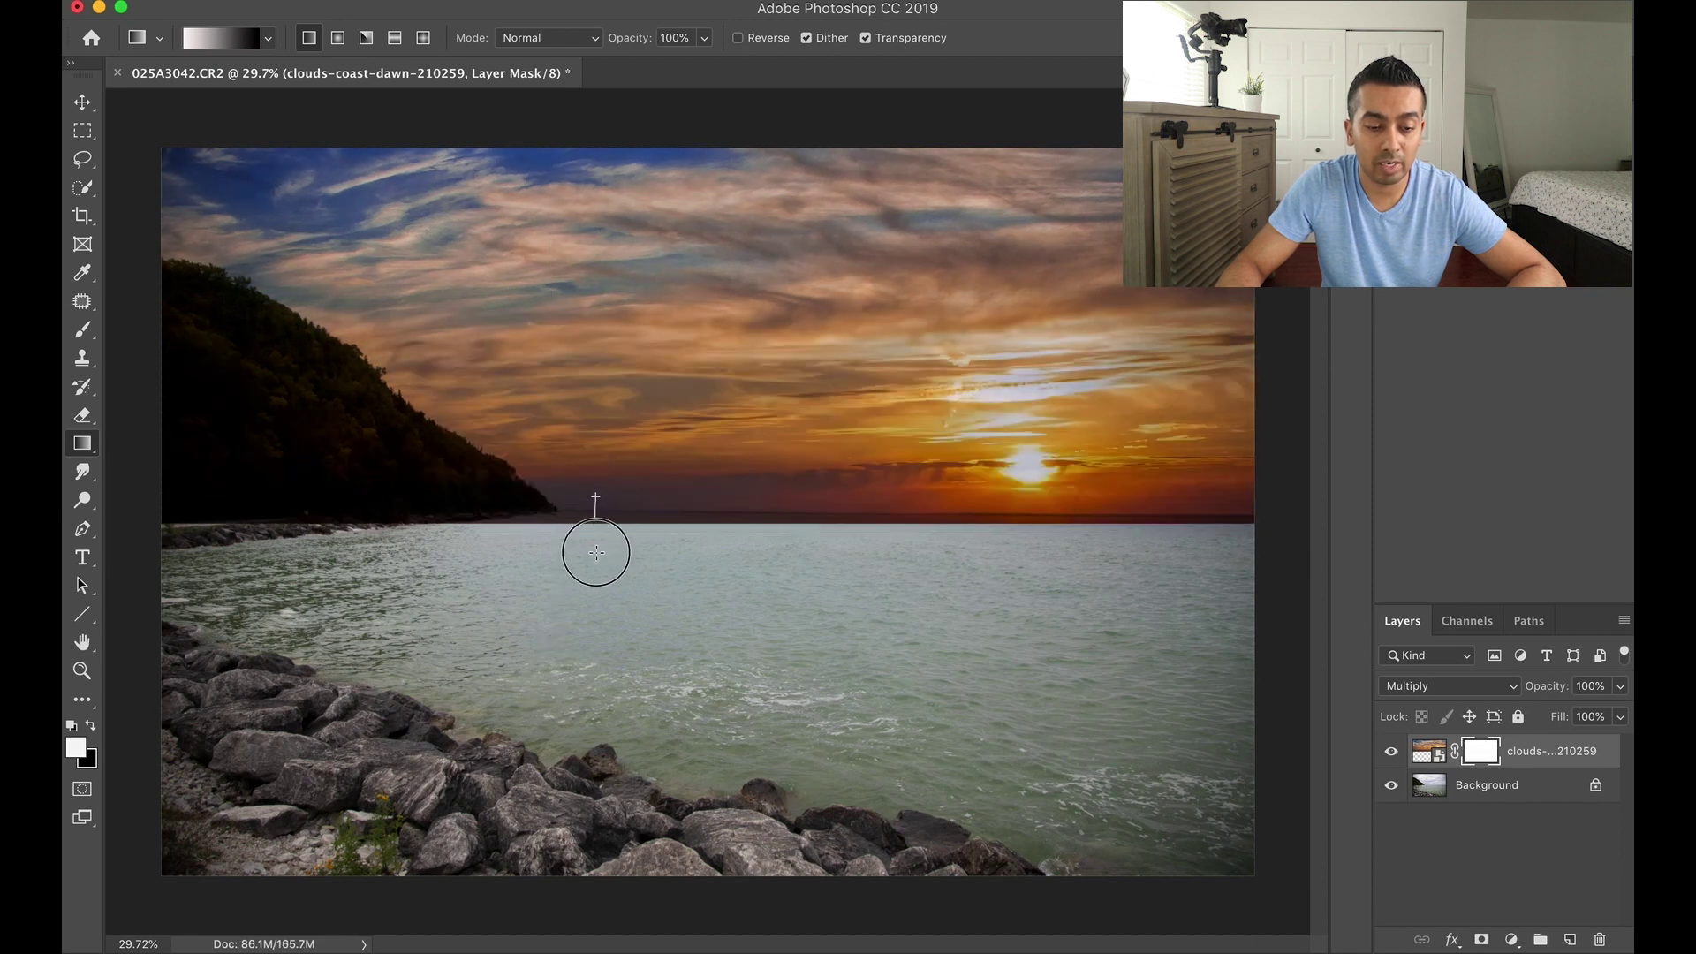
pyautogui.moveTo(597, 495); pyautogui.dragTo(597, 525)
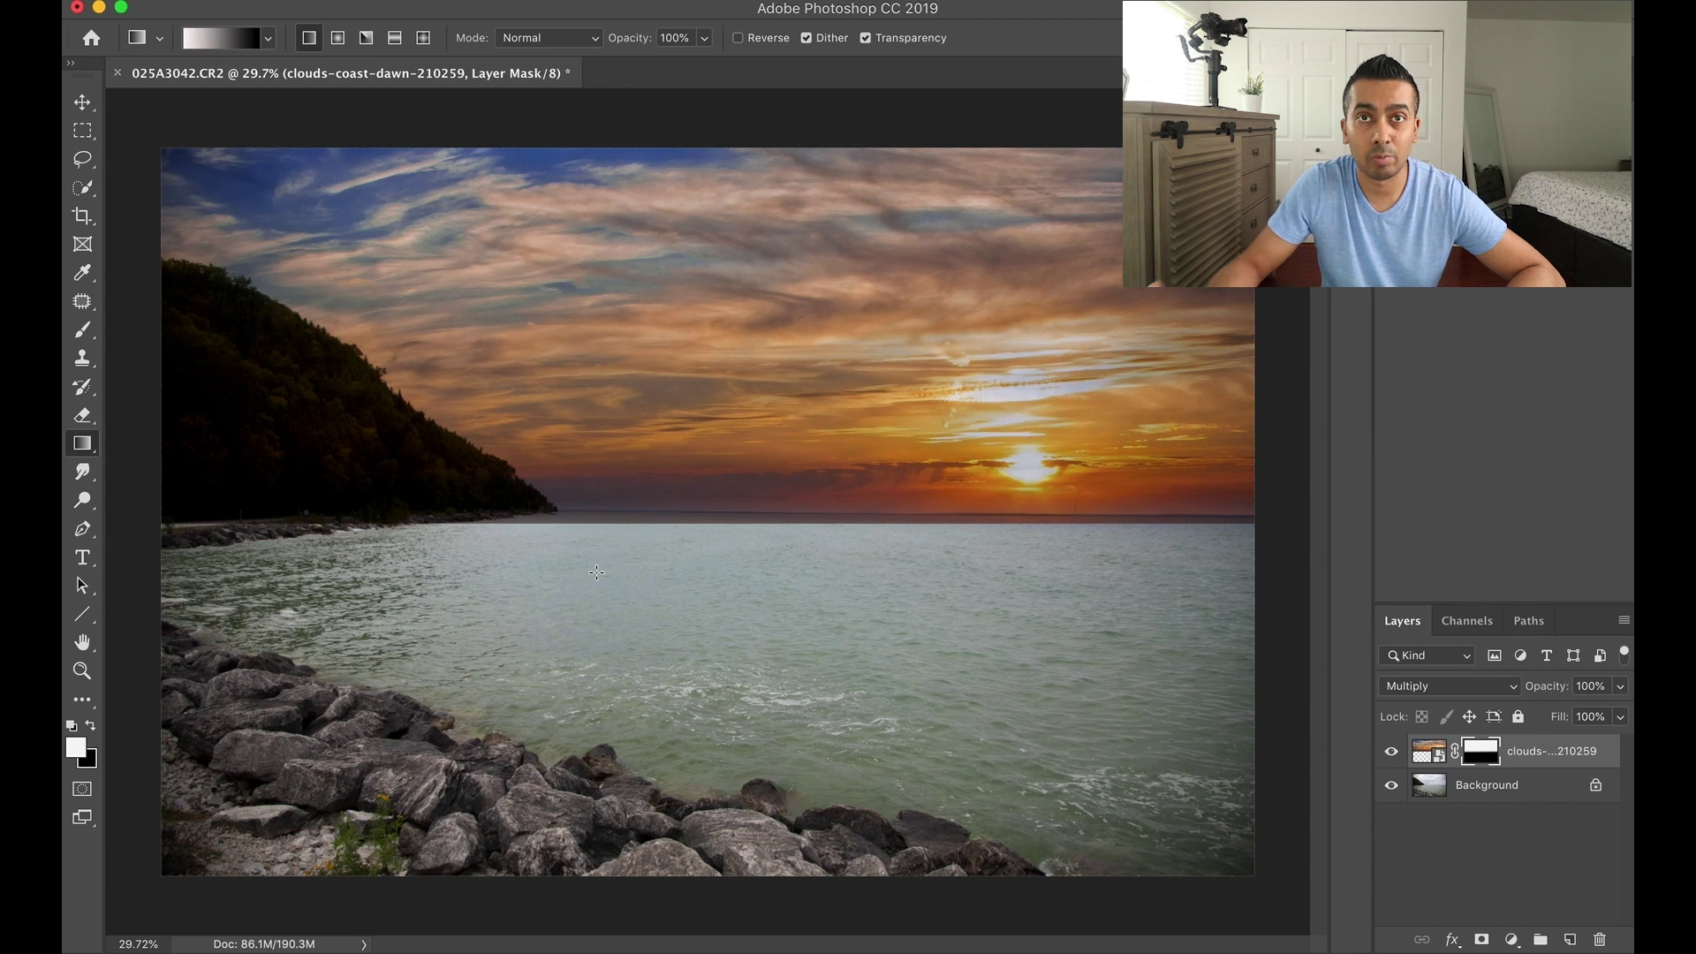
pyautogui.press('super+z')
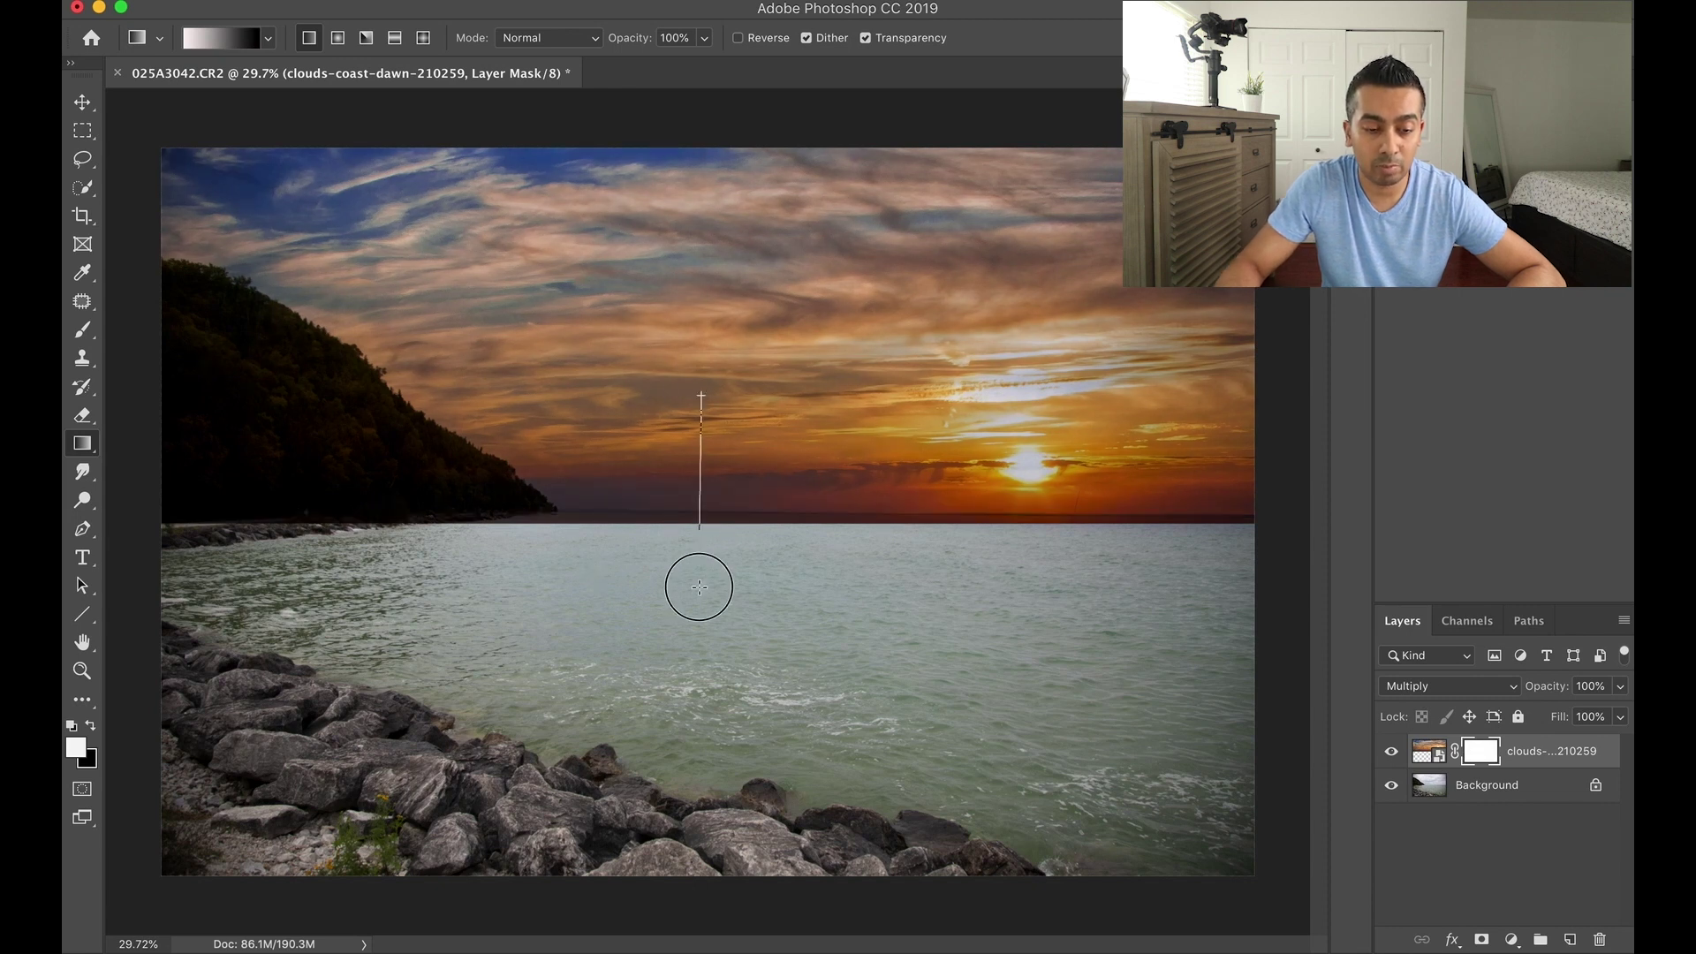
pyautogui.moveTo(699, 589); pyautogui.dragTo(698, 589)
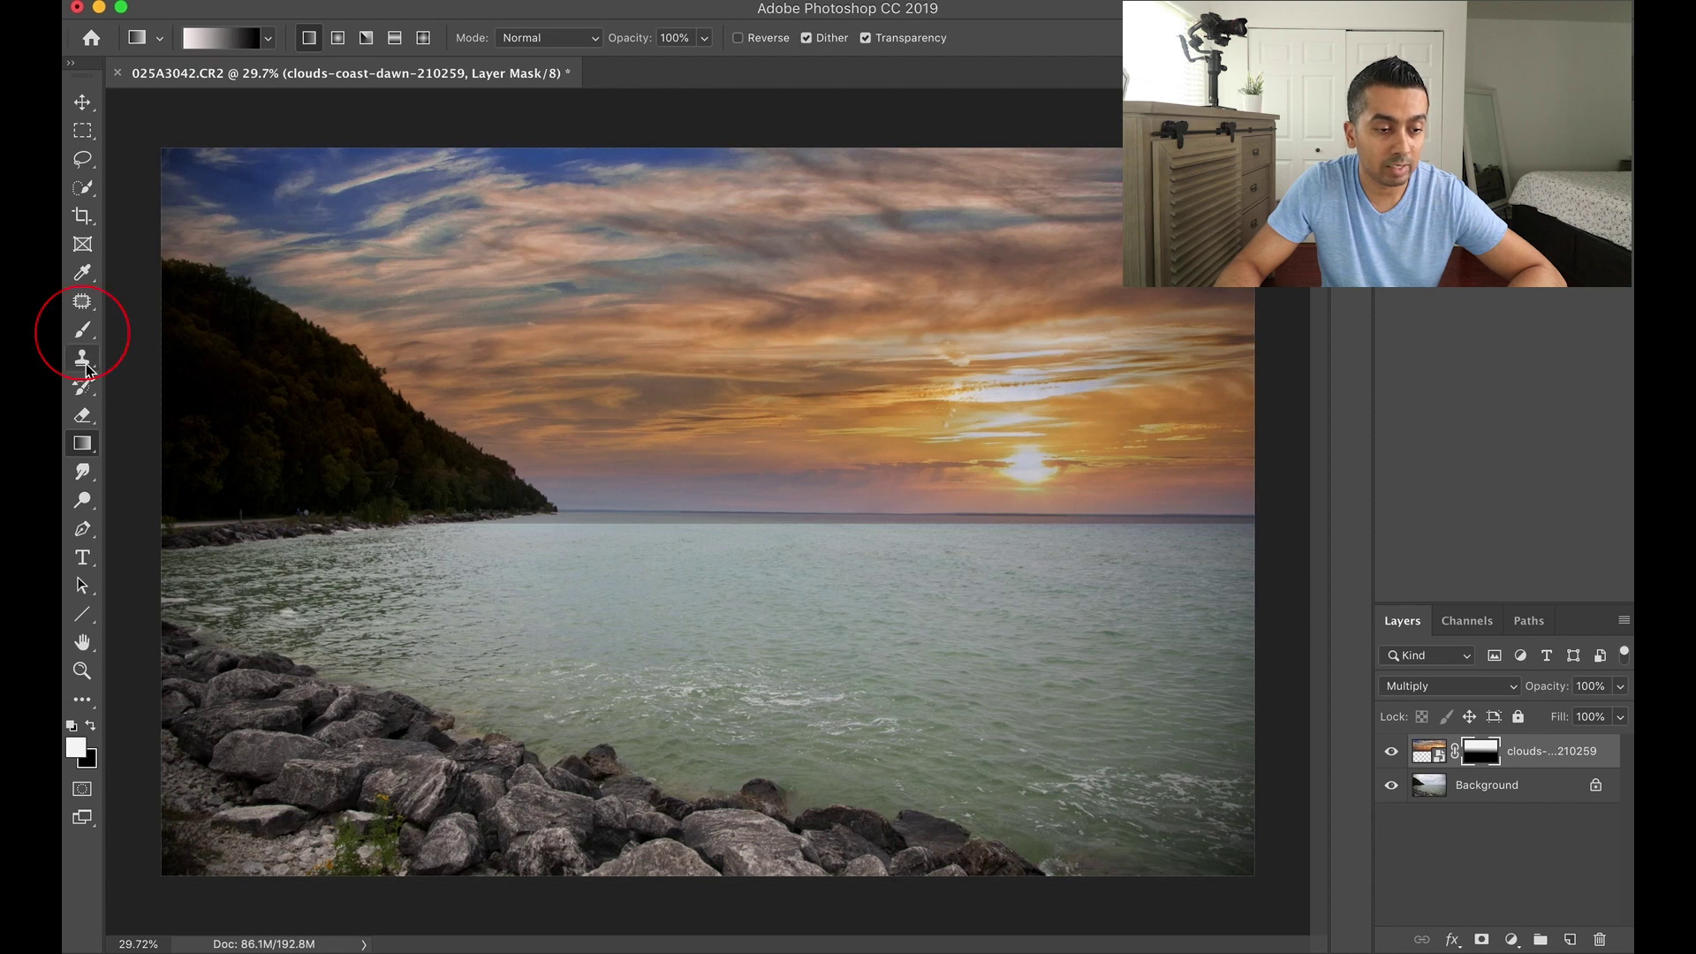
# With a black 600 px soft brush, paint the mask over the near water
pyautogui.click(87, 332)
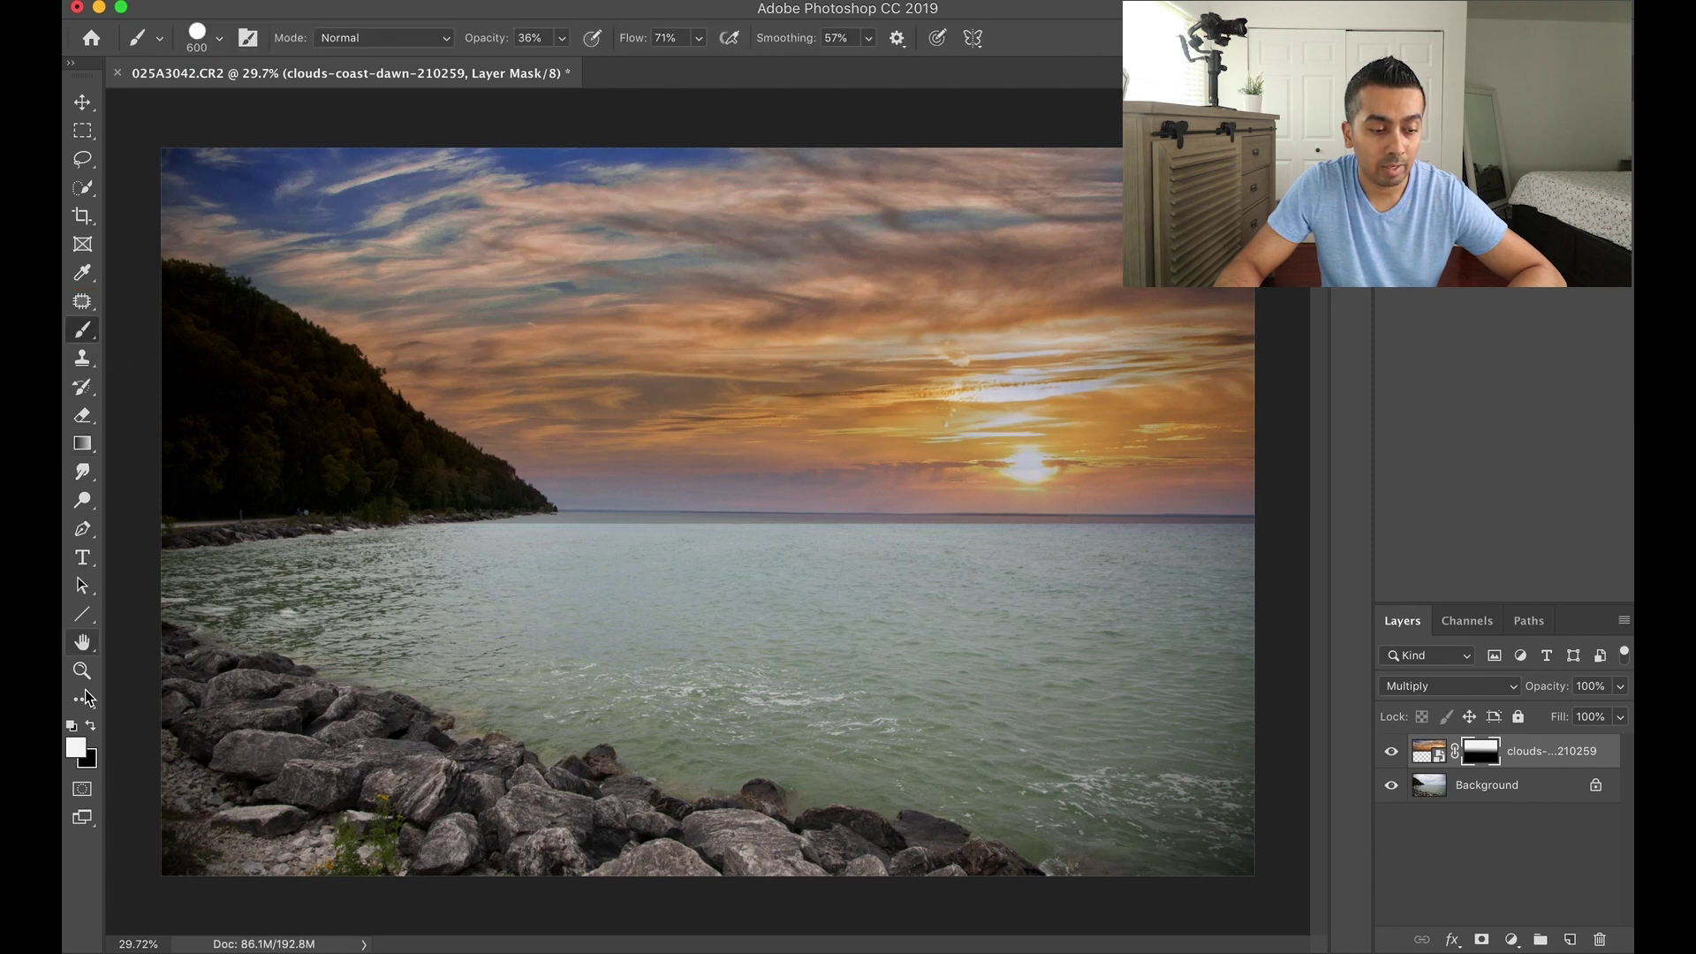
pyautogui.click(91, 729)
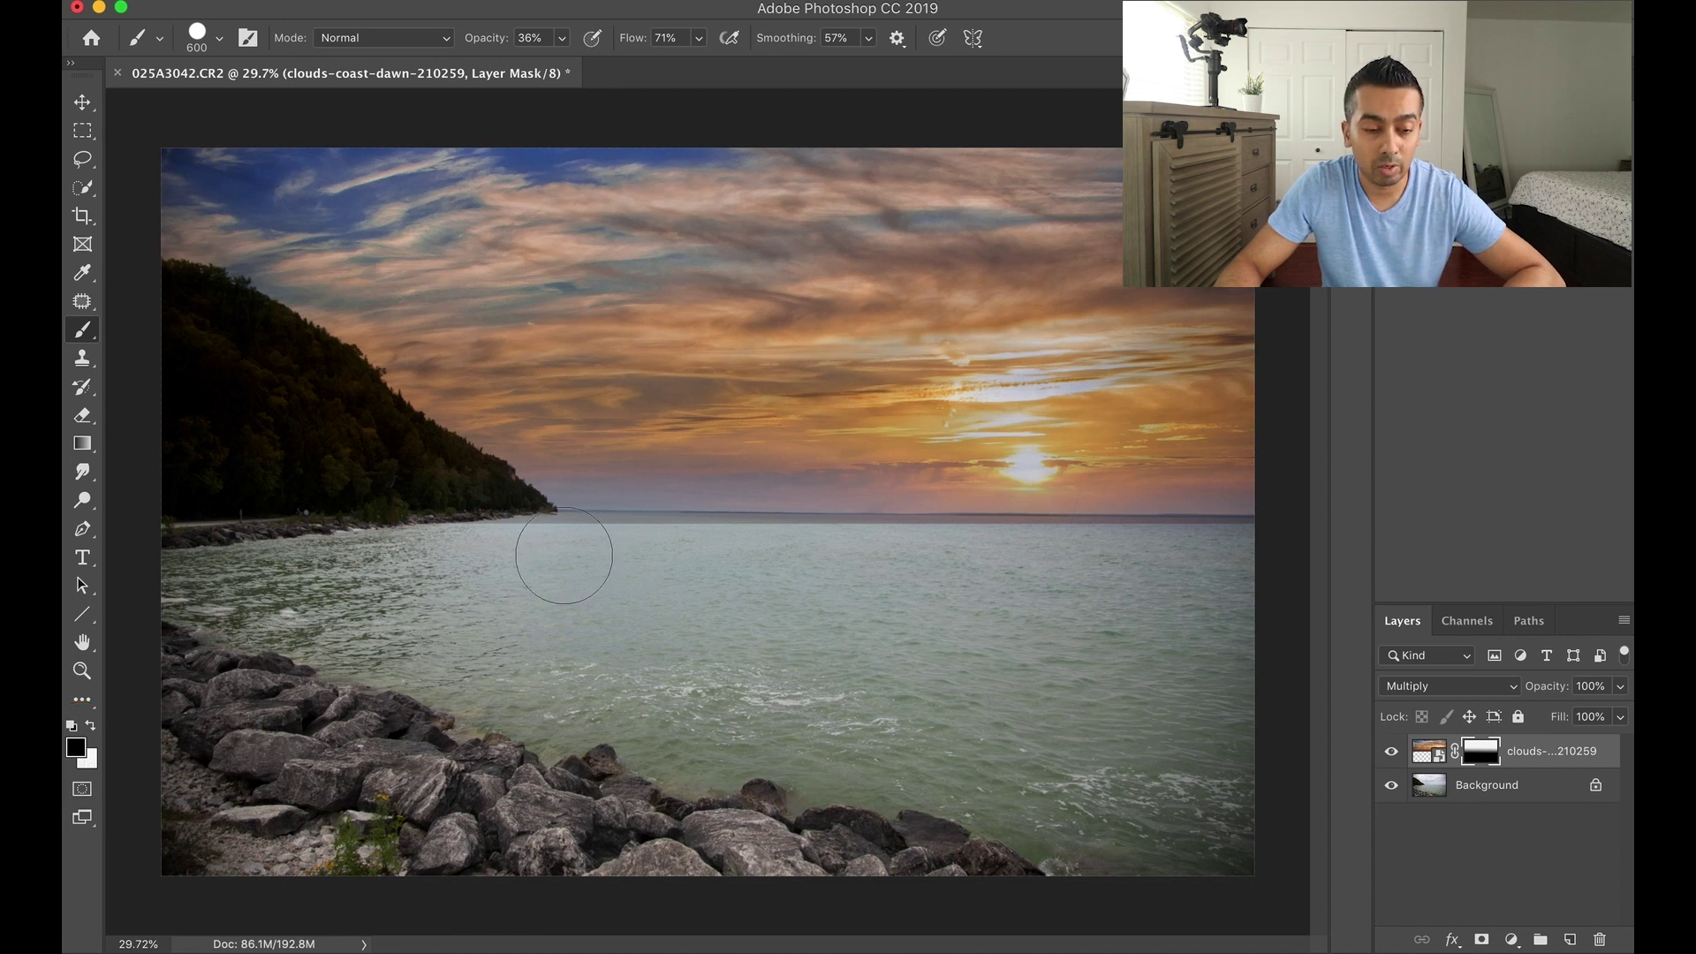
pyautogui.scroll(2, 563, 555)
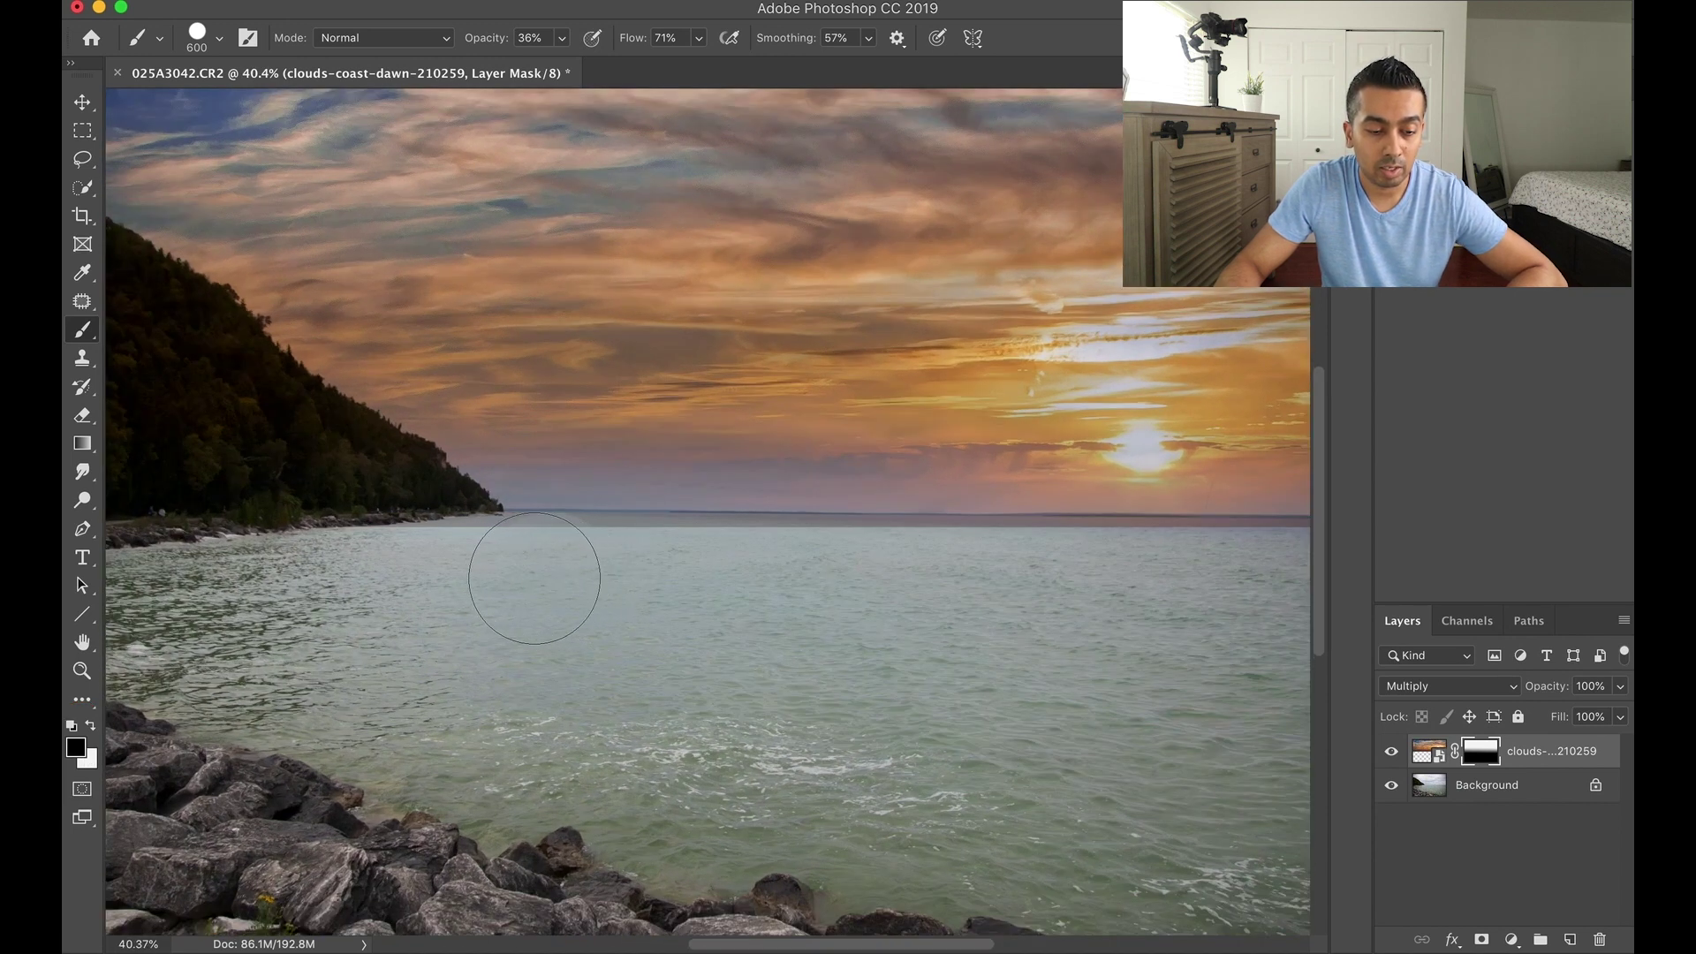
pyautogui.moveTo(534, 578)
pyautogui.mouseDown()
pyautogui.moveTo(454, 560)
pyautogui.moveTo(528, 582)
pyautogui.moveTo(598, 586)
pyautogui.moveTo(464, 579)
pyautogui.moveTo(644, 586)
pyautogui.moveTo(697, 568)
pyautogui.moveTo(889, 587)
pyautogui.moveTo(473, 586)
pyautogui.moveTo(423, 567)
pyautogui.mouseUp()
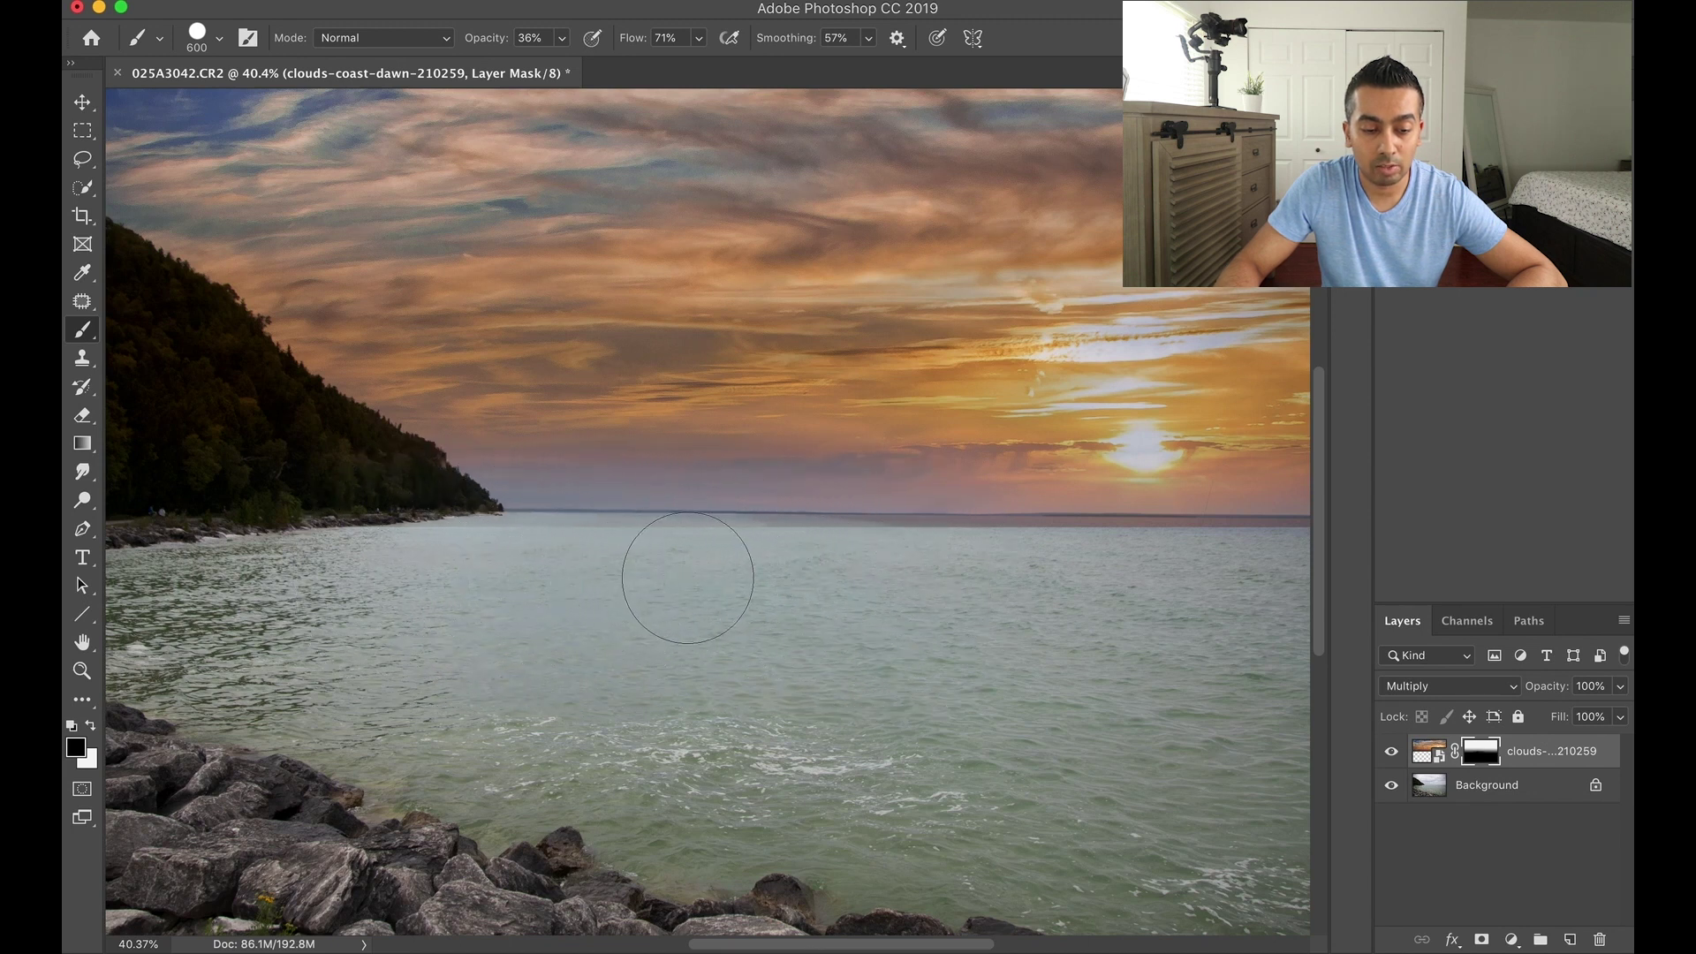
pyautogui.moveTo(687, 577)
pyautogui.mouseDown()
pyautogui.moveTo(823, 581)
pyautogui.moveTo(460, 576)
pyautogui.mouseUp()
# Keep painting black across the sea and along the horizon line to remove the sunset tint
pyautogui.hscroll(5, 769, 598)
pyautogui.scroll(-1, 768, 598)
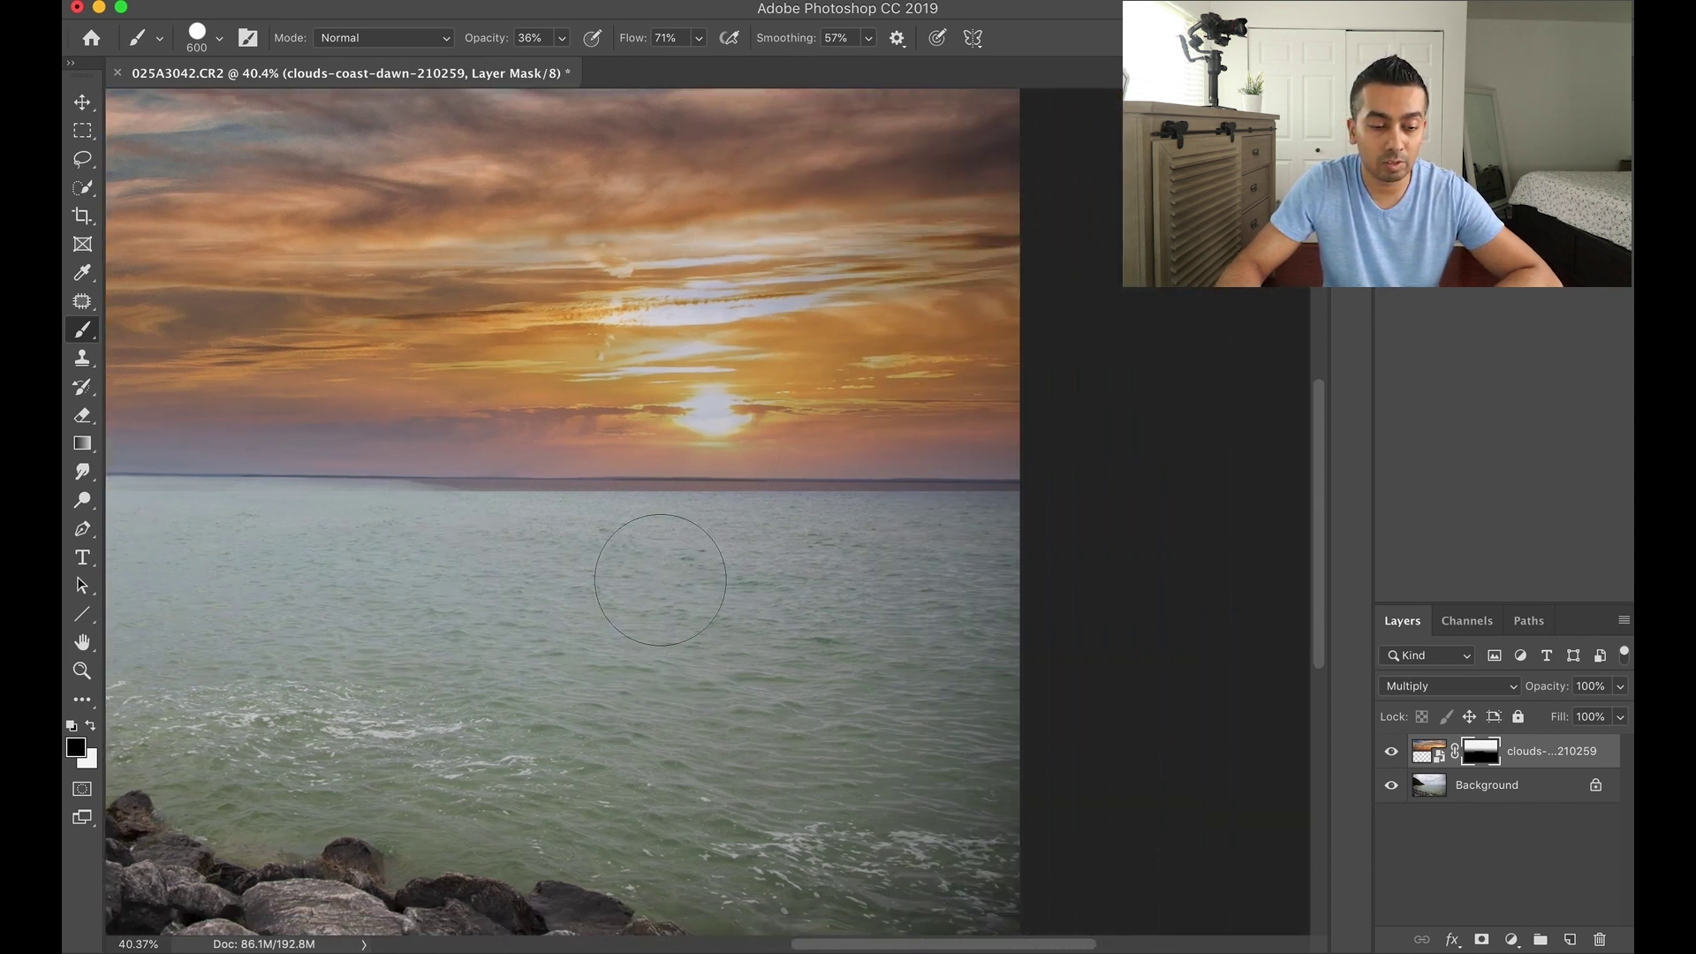
pyautogui.hscroll(3, 660, 580)
pyautogui.scroll(2, 660, 579)
pyautogui.moveTo(409, 578)
pyautogui.mouseDown()
pyautogui.moveTo(372, 568)
pyautogui.moveTo(359, 582)
pyautogui.moveTo(479, 580)
pyautogui.mouseUp()
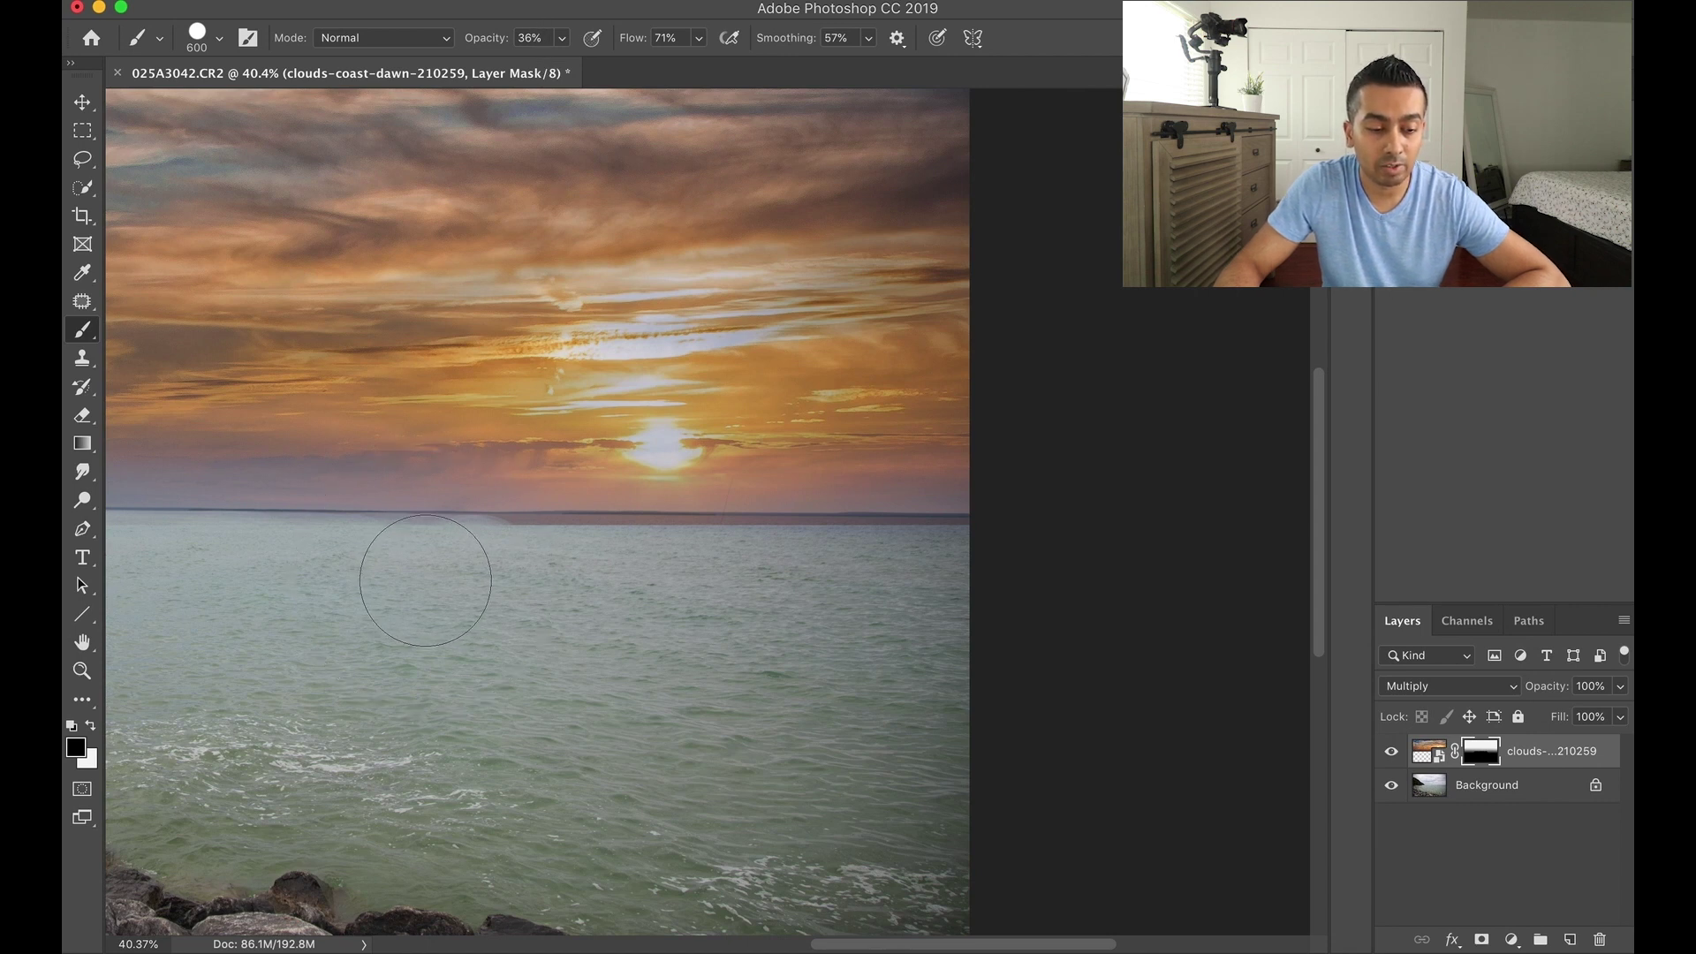
pyautogui.moveTo(412, 580)
pyautogui.mouseDown()
pyautogui.moveTo(386, 564)
pyautogui.moveTo(513, 582)
pyautogui.moveTo(500, 586)
pyautogui.moveTo(599, 578)
pyautogui.moveTo(450, 578)
pyautogui.mouseUp()
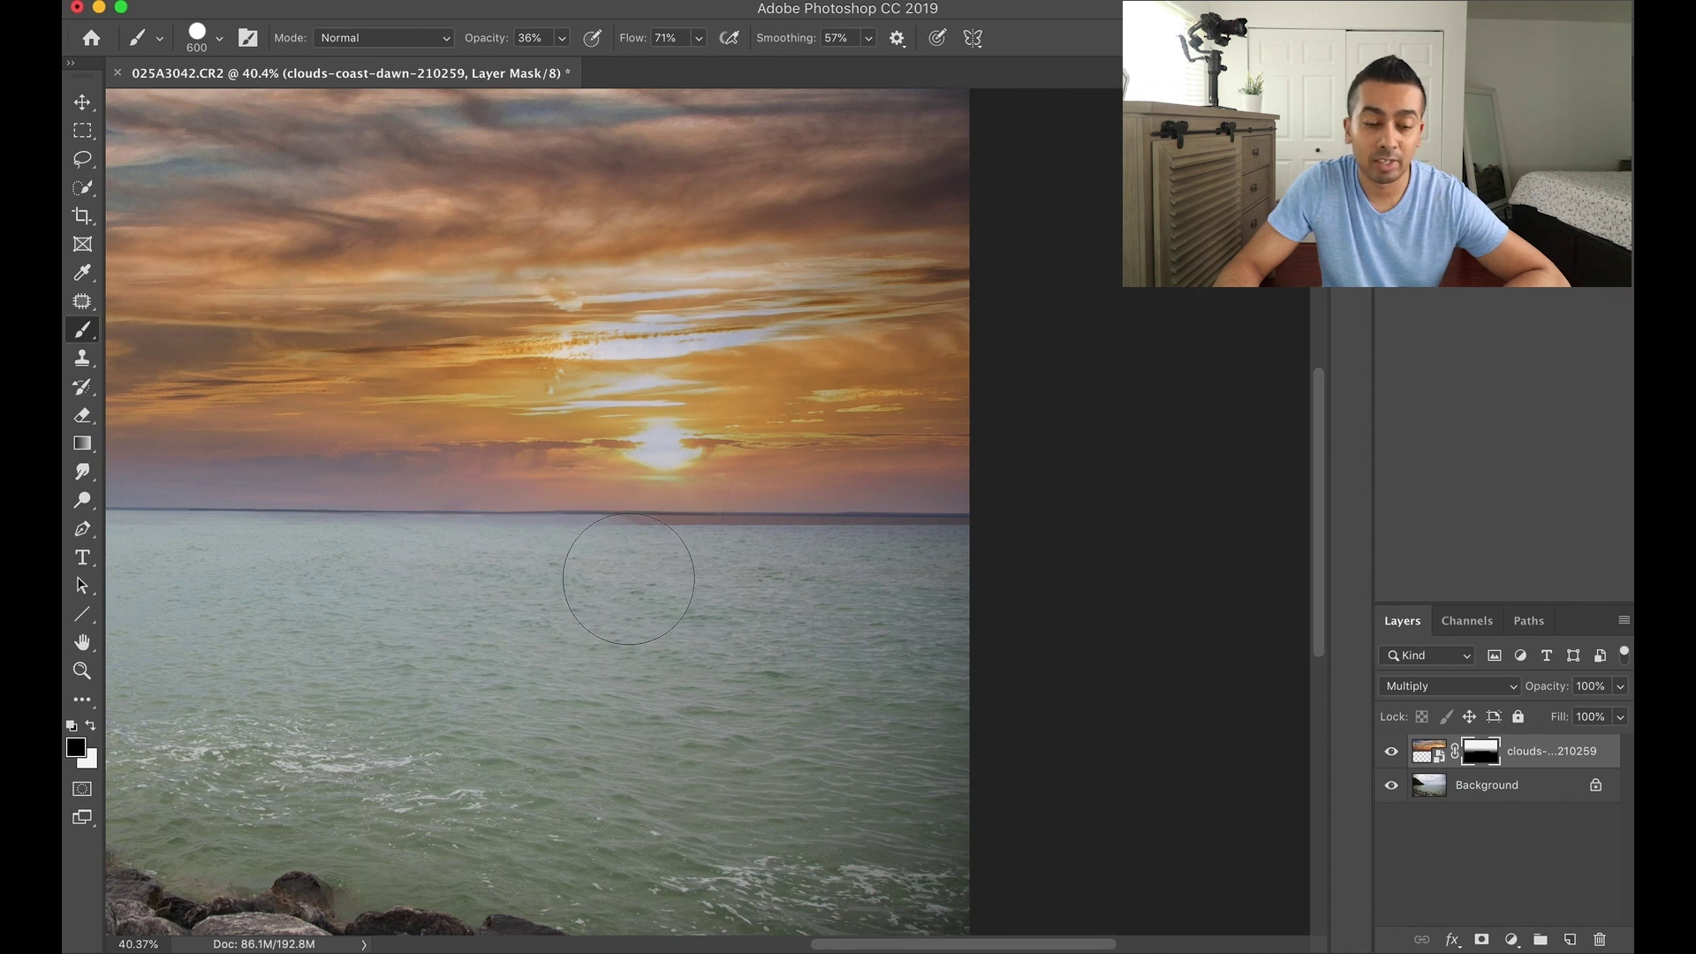
pyautogui.moveTo(627, 578); pyautogui.dragTo(759, 589)
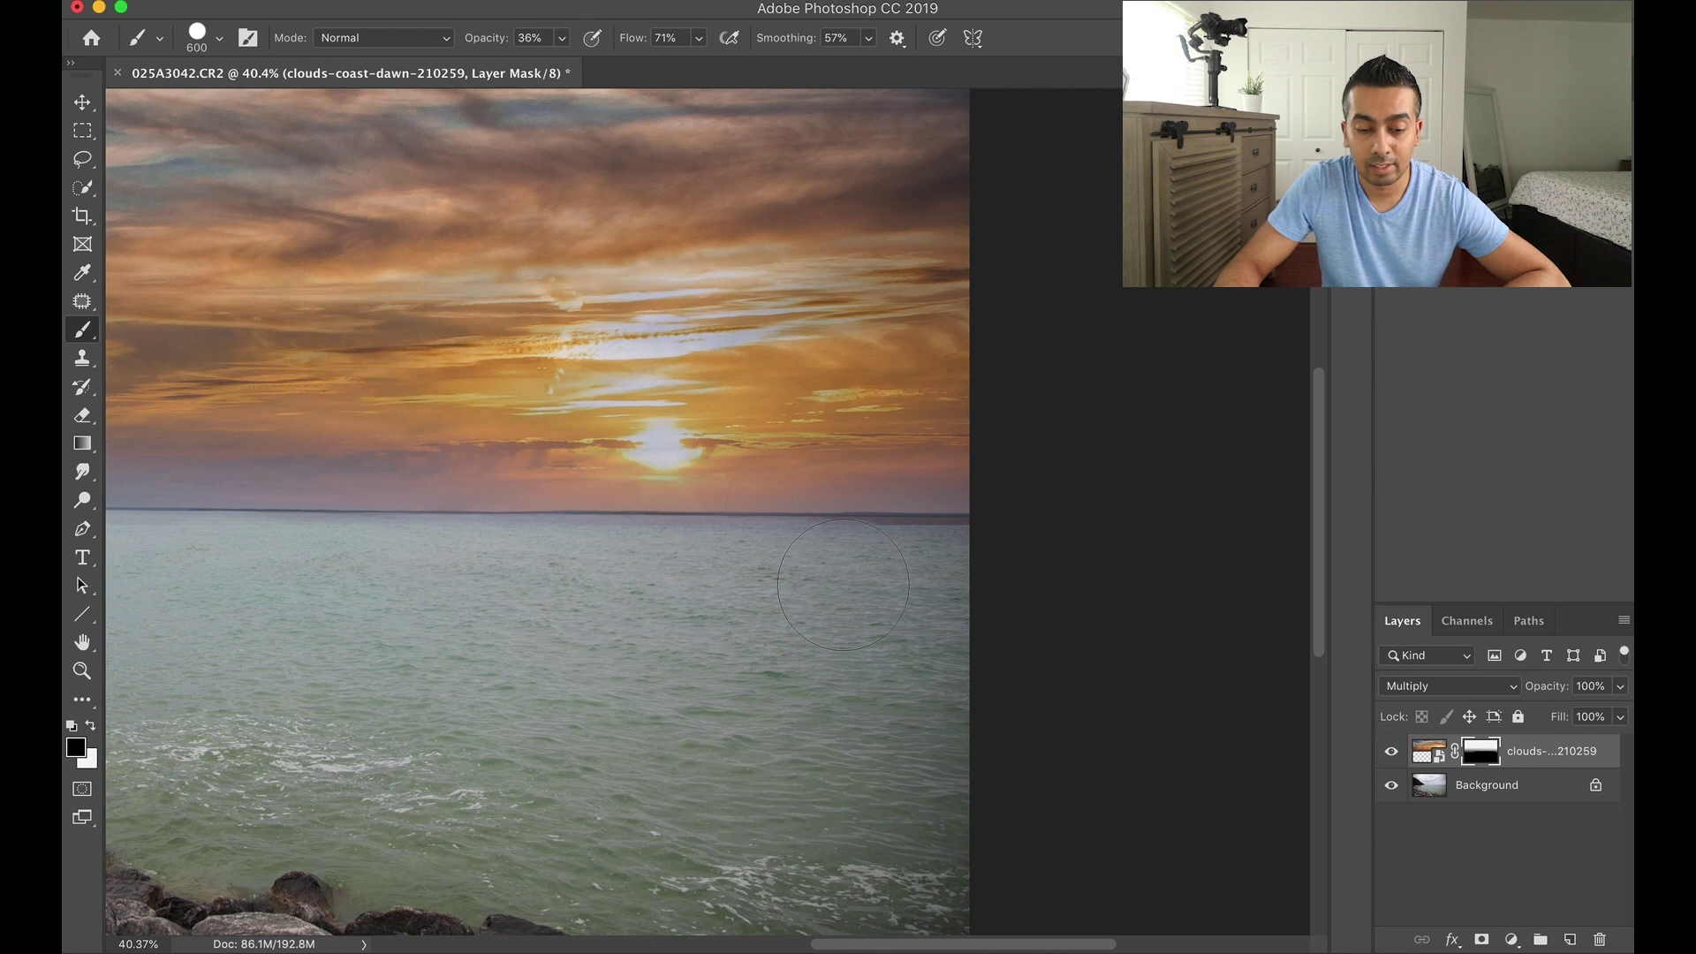
pyautogui.moveTo(894, 582)
pyautogui.mouseDown()
pyautogui.moveTo(946, 574)
pyautogui.moveTo(531, 569)
pyautogui.moveTo(484, 627)
pyautogui.mouseUp()
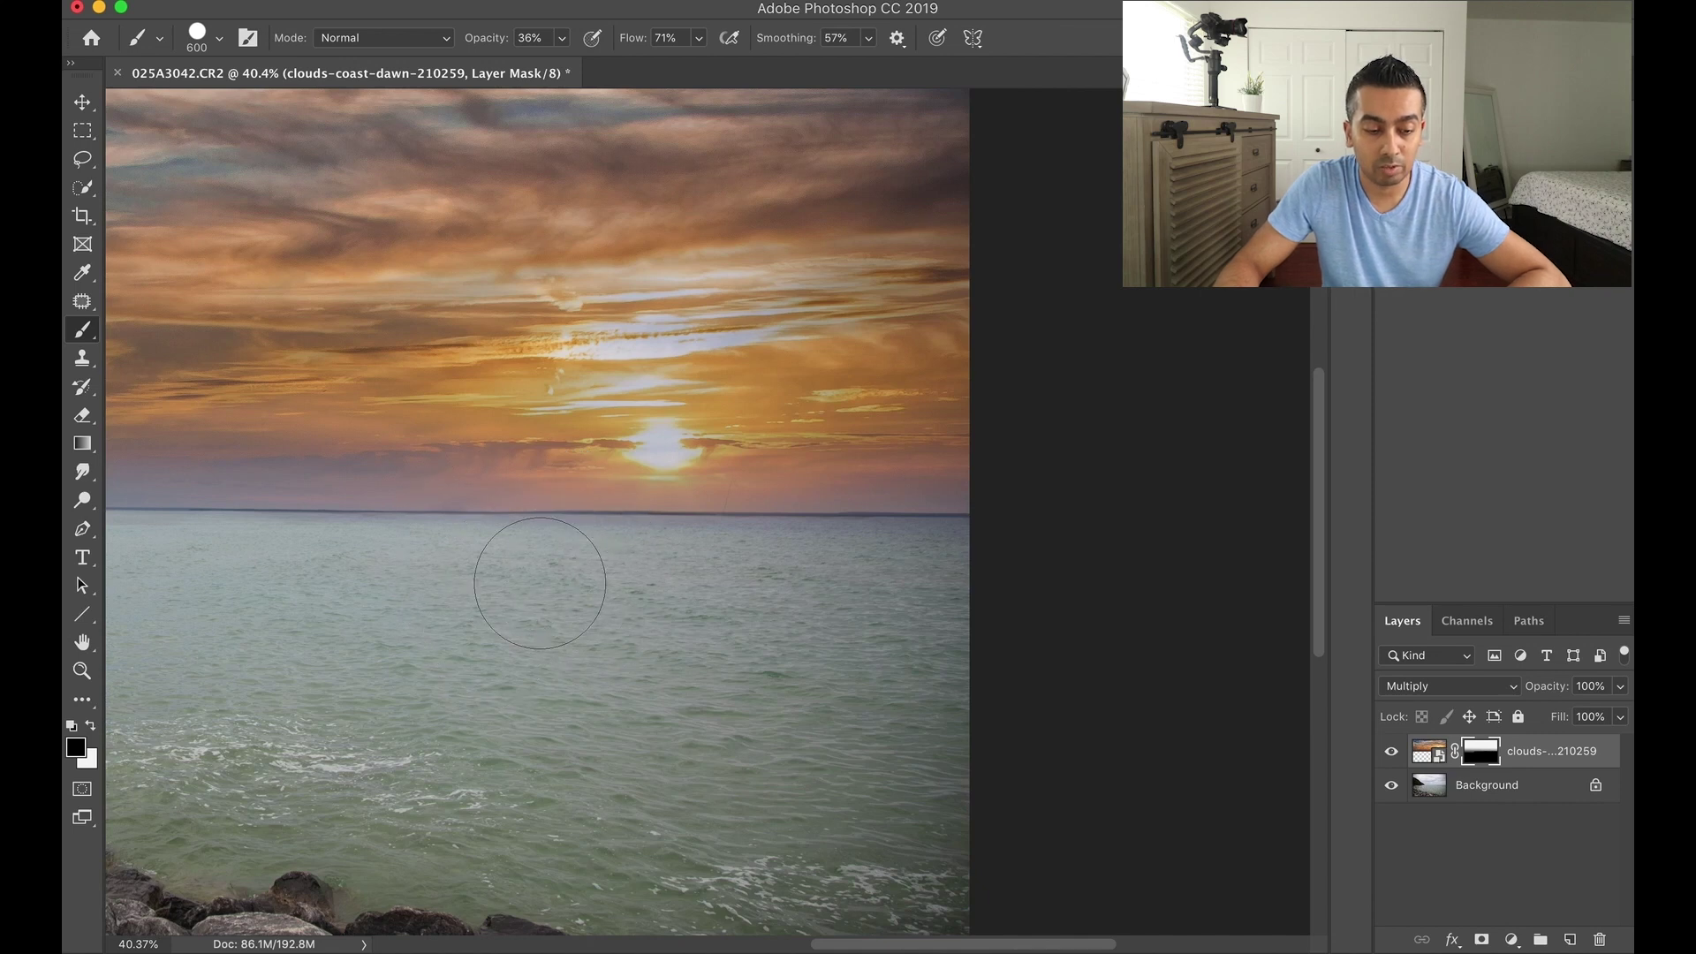
pyautogui.moveTo(540, 582); pyautogui.dragTo(329, 568)
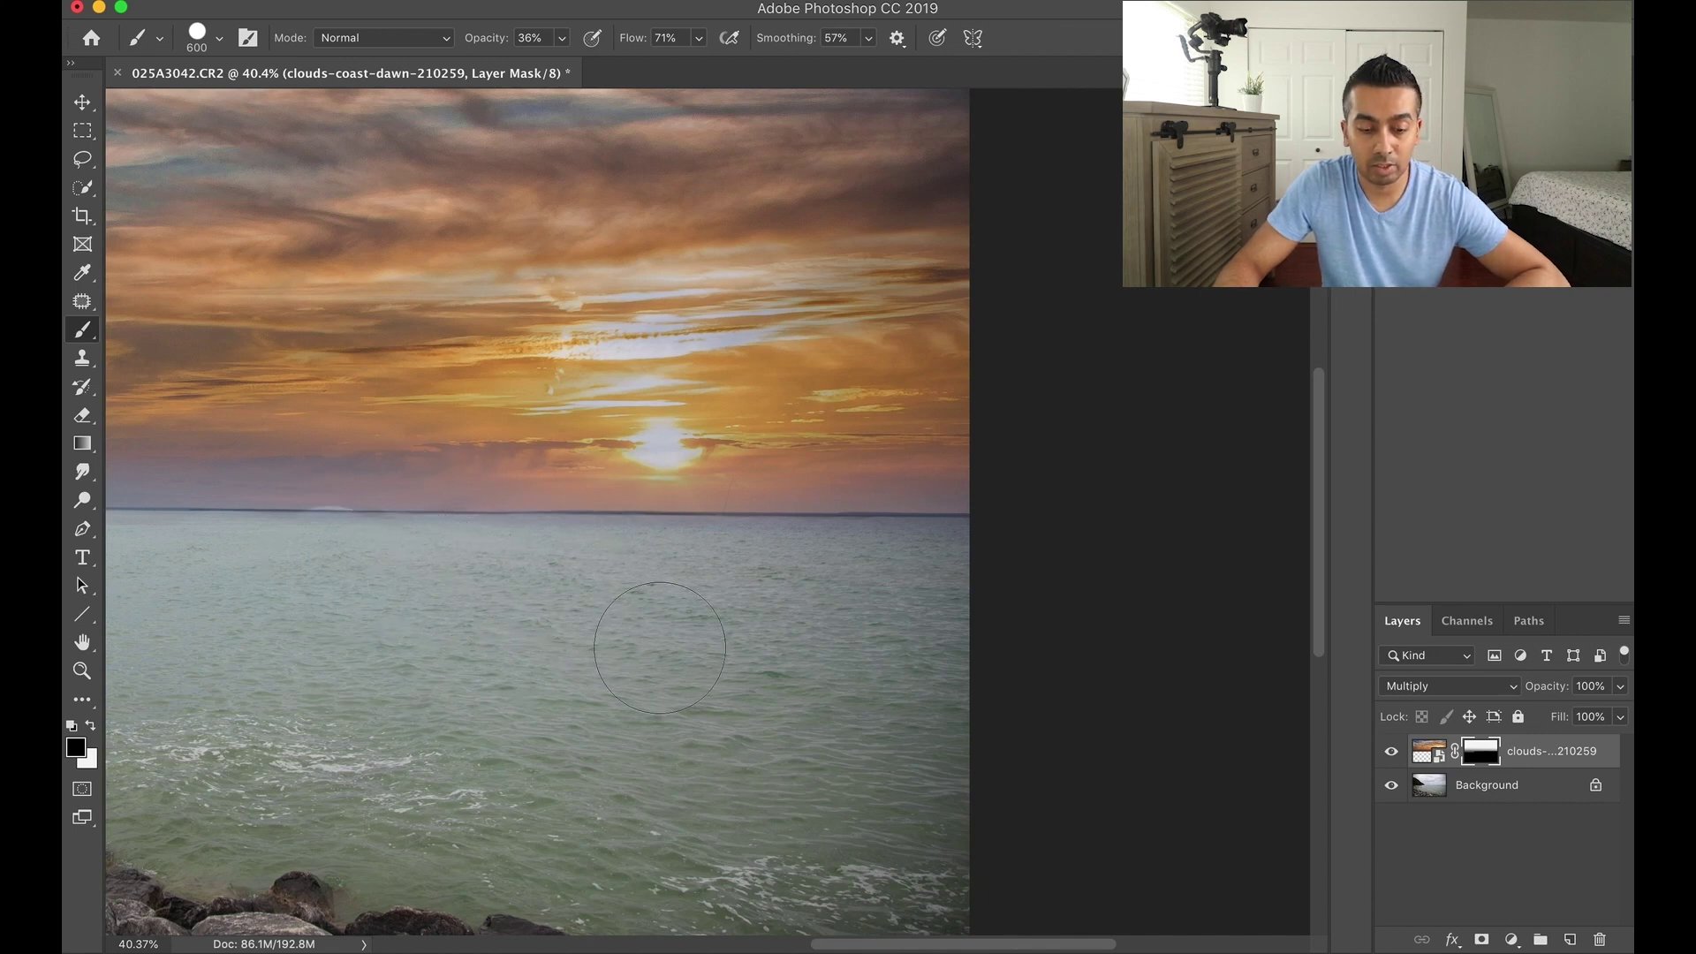
pyautogui.hscroll(10, 661, 647)
pyautogui.hscroll(-20, 663, 648)
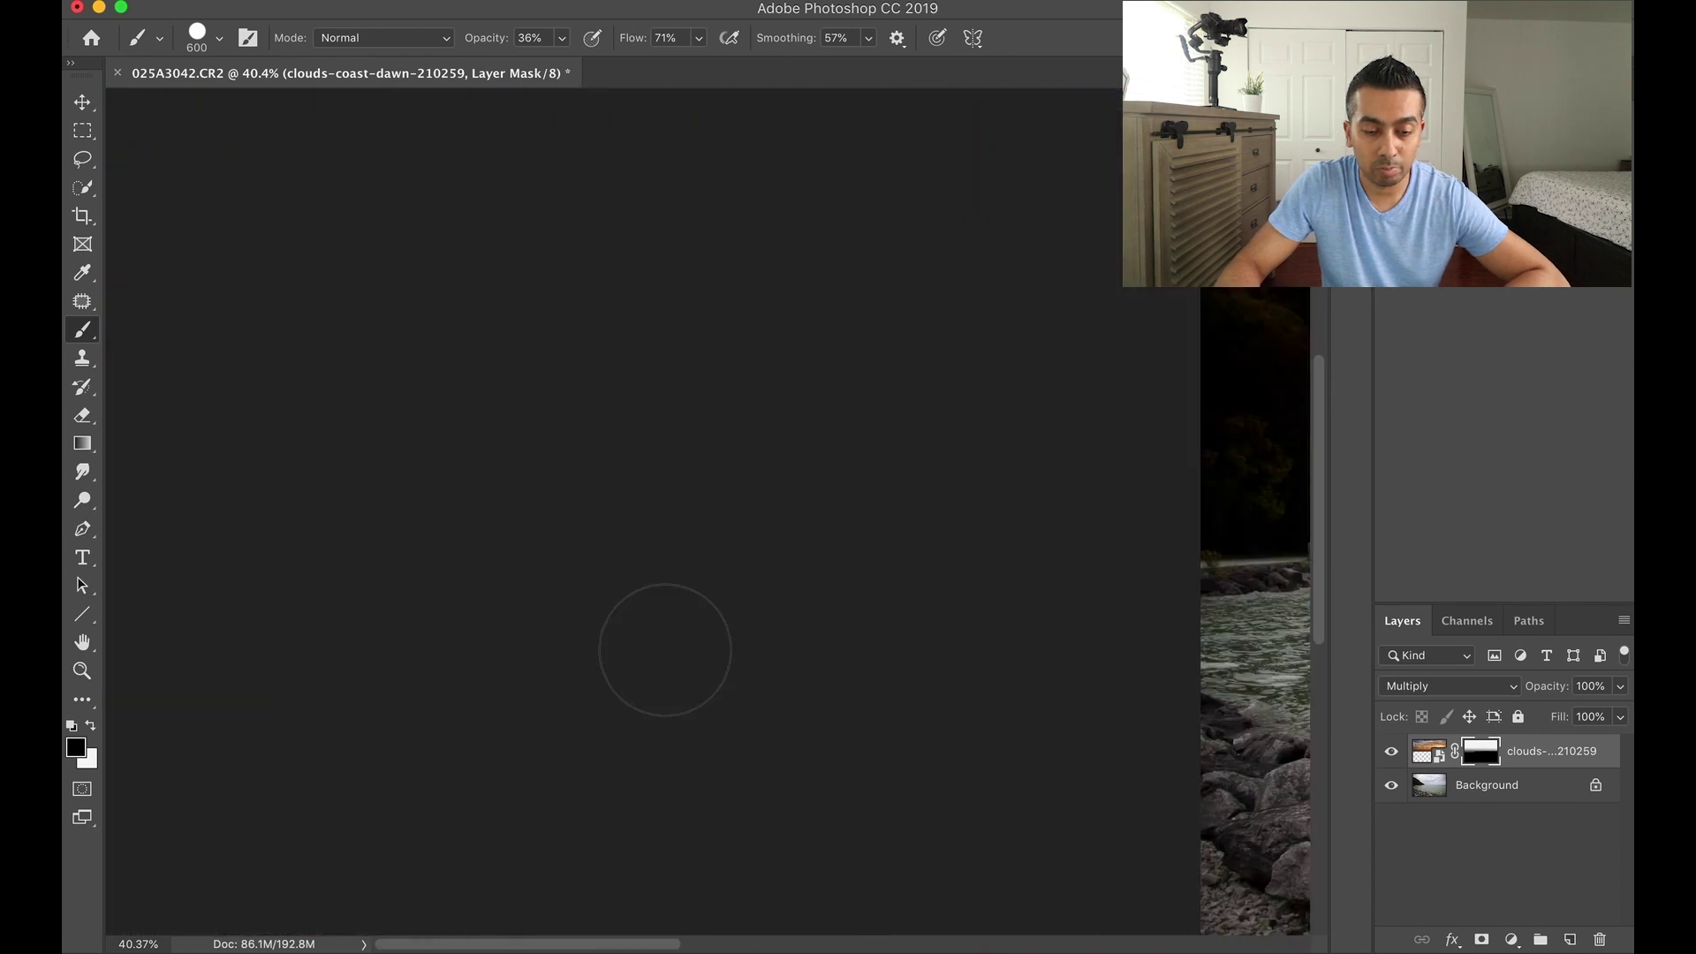
# Paint black over the wooded hillside on the mask, then hide the clouds layer to compare
pyautogui.hscroll(15, 697, 649)
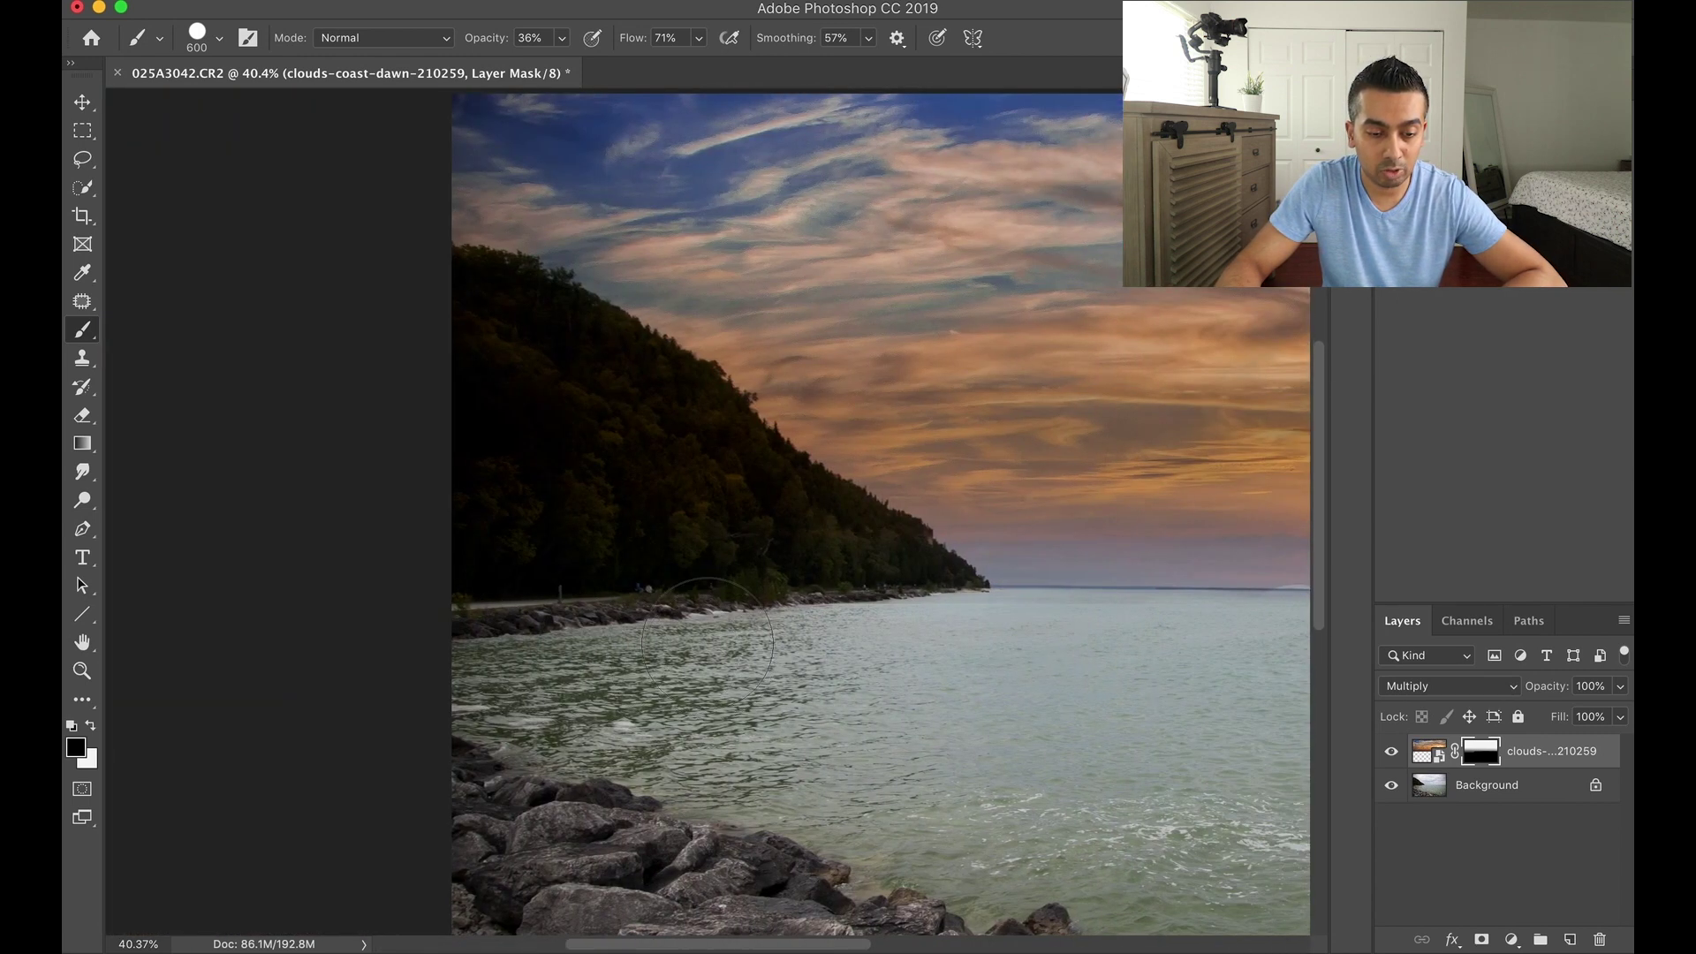
pyautogui.moveTo(706, 642)
pyautogui.mouseDown()
pyautogui.moveTo(700, 556)
pyautogui.moveTo(564, 465)
pyautogui.moveTo(787, 594)
pyautogui.moveTo(574, 444)
pyautogui.moveTo(586, 604)
pyautogui.moveTo(700, 587)
pyautogui.mouseUp()
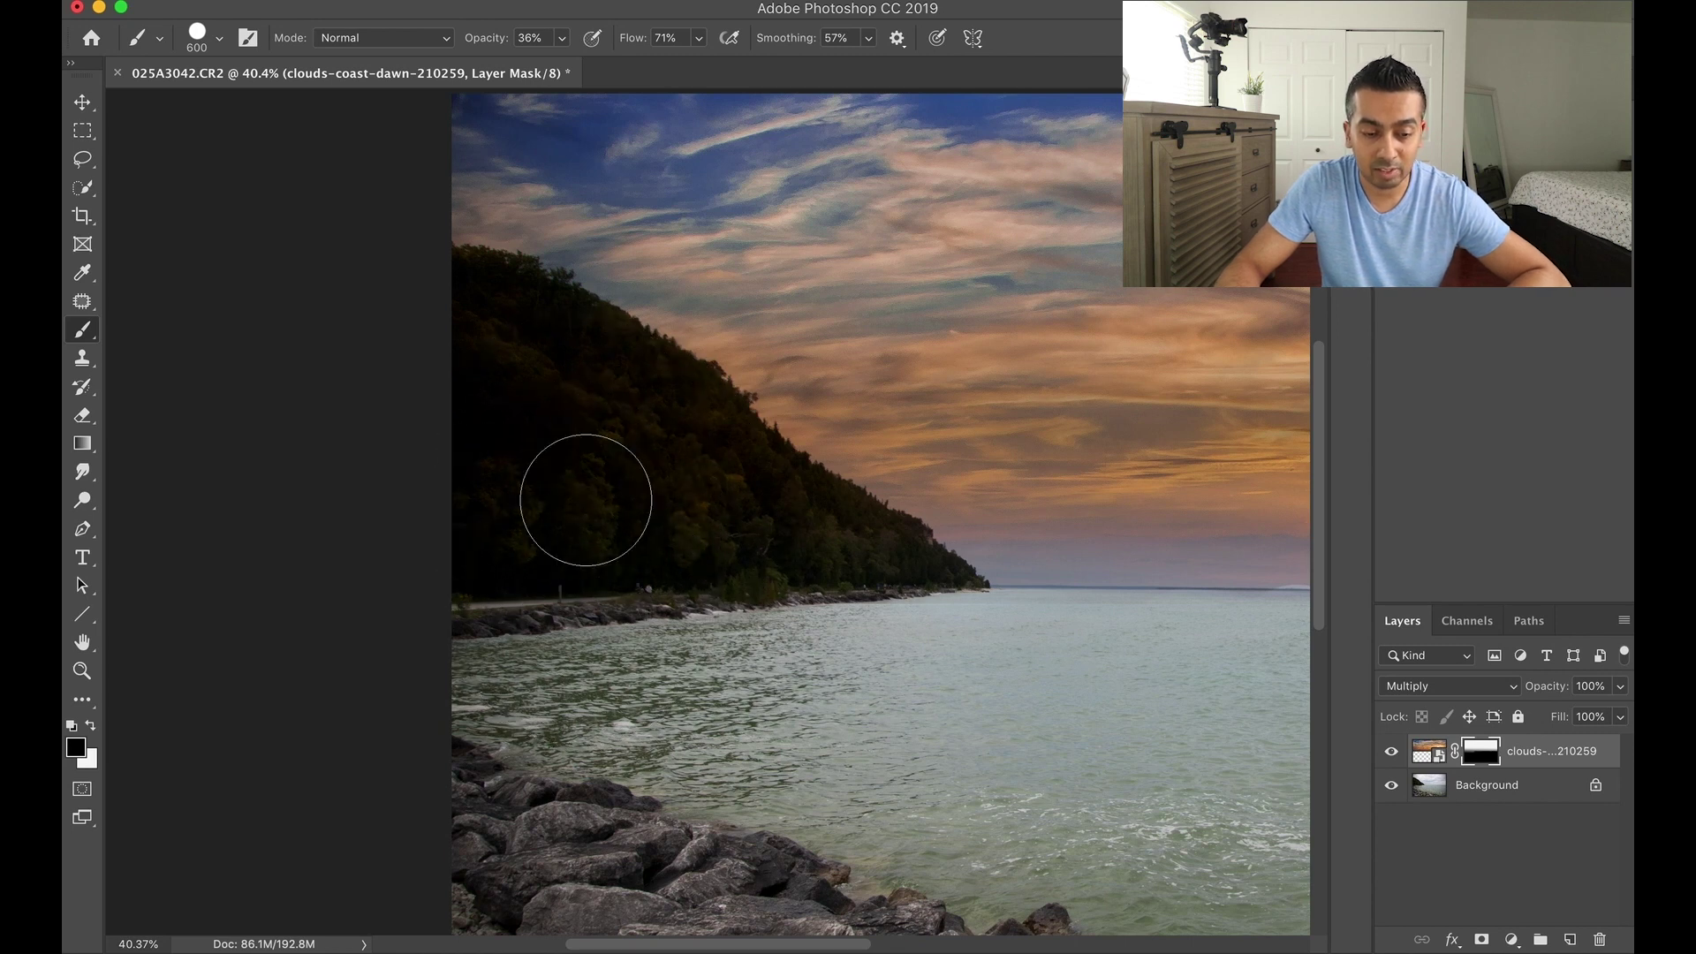
pyautogui.moveTo(711, 541)
pyautogui.mouseDown()
pyautogui.moveTo(712, 618)
pyautogui.moveTo(567, 427)
pyautogui.moveTo(787, 587)
pyautogui.moveTo(546, 426)
pyautogui.moveTo(624, 530)
pyautogui.moveTo(504, 560)
pyautogui.moveTo(504, 484)
pyautogui.moveTo(464, 345)
pyautogui.moveTo(905, 620)
pyautogui.moveTo(745, 480)
pyautogui.moveTo(473, 329)
pyautogui.moveTo(487, 449)
pyautogui.moveTo(432, 560)
pyautogui.moveTo(757, 587)
pyautogui.moveTo(937, 627)
pyautogui.moveTo(701, 485)
pyautogui.moveTo(588, 448)
pyautogui.mouseUp()
pyautogui.scroll(-2, 972, 656)
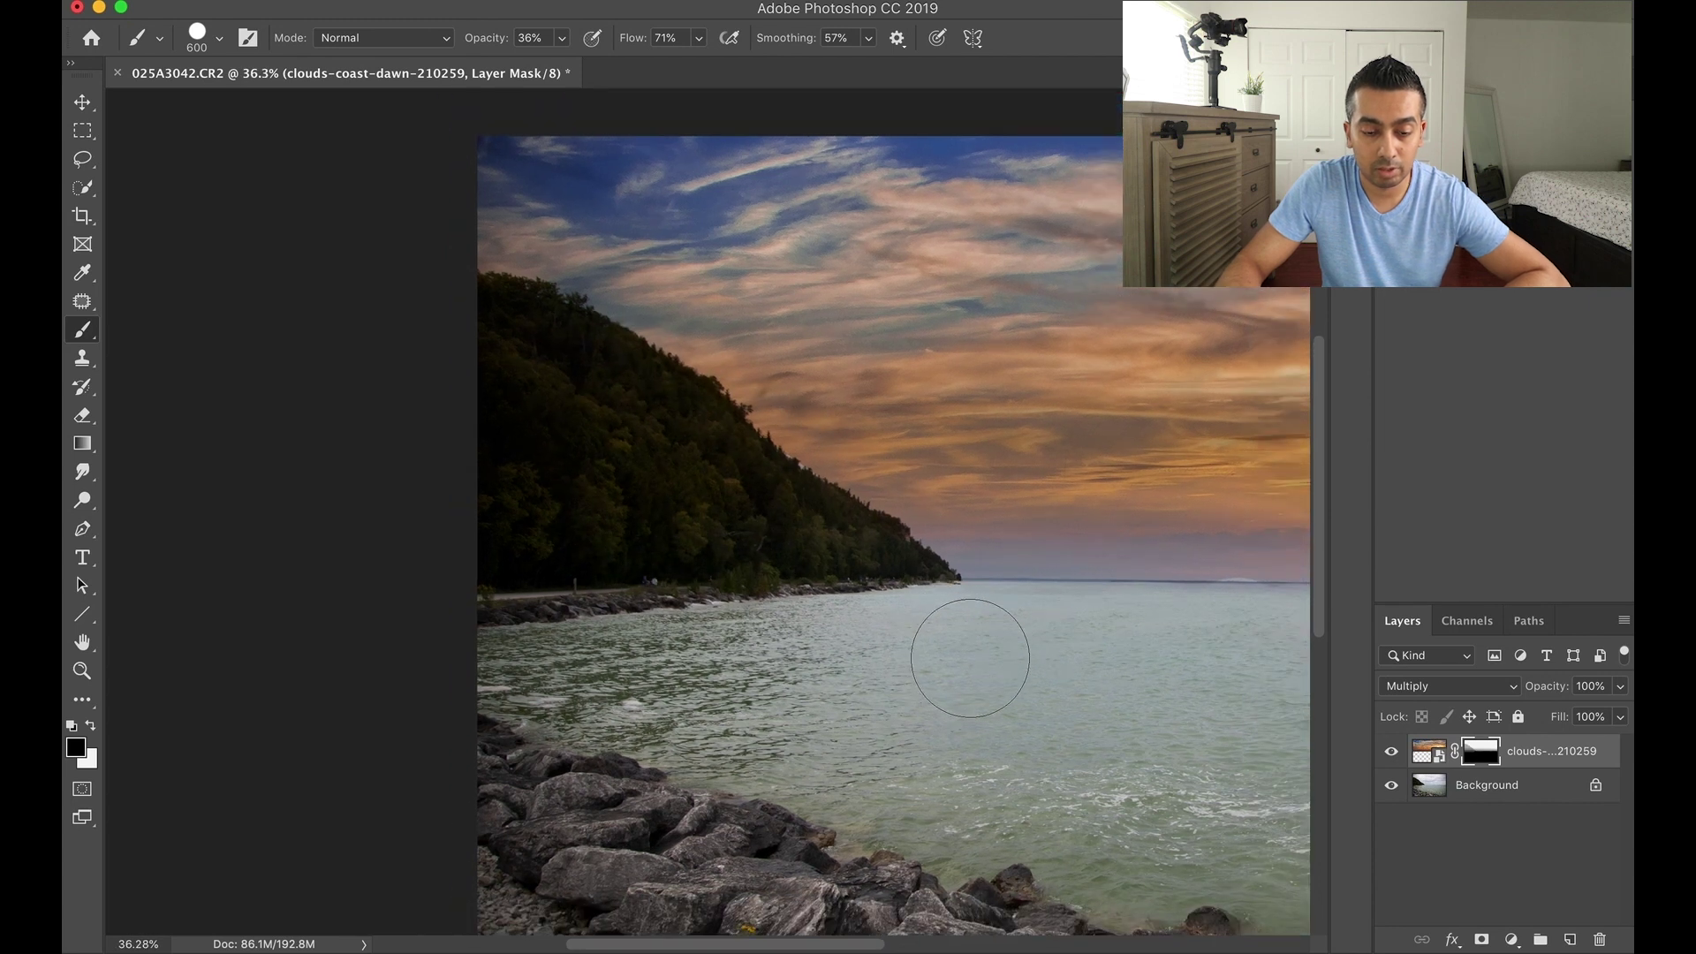
pyautogui.scroll(-3, 969, 658)
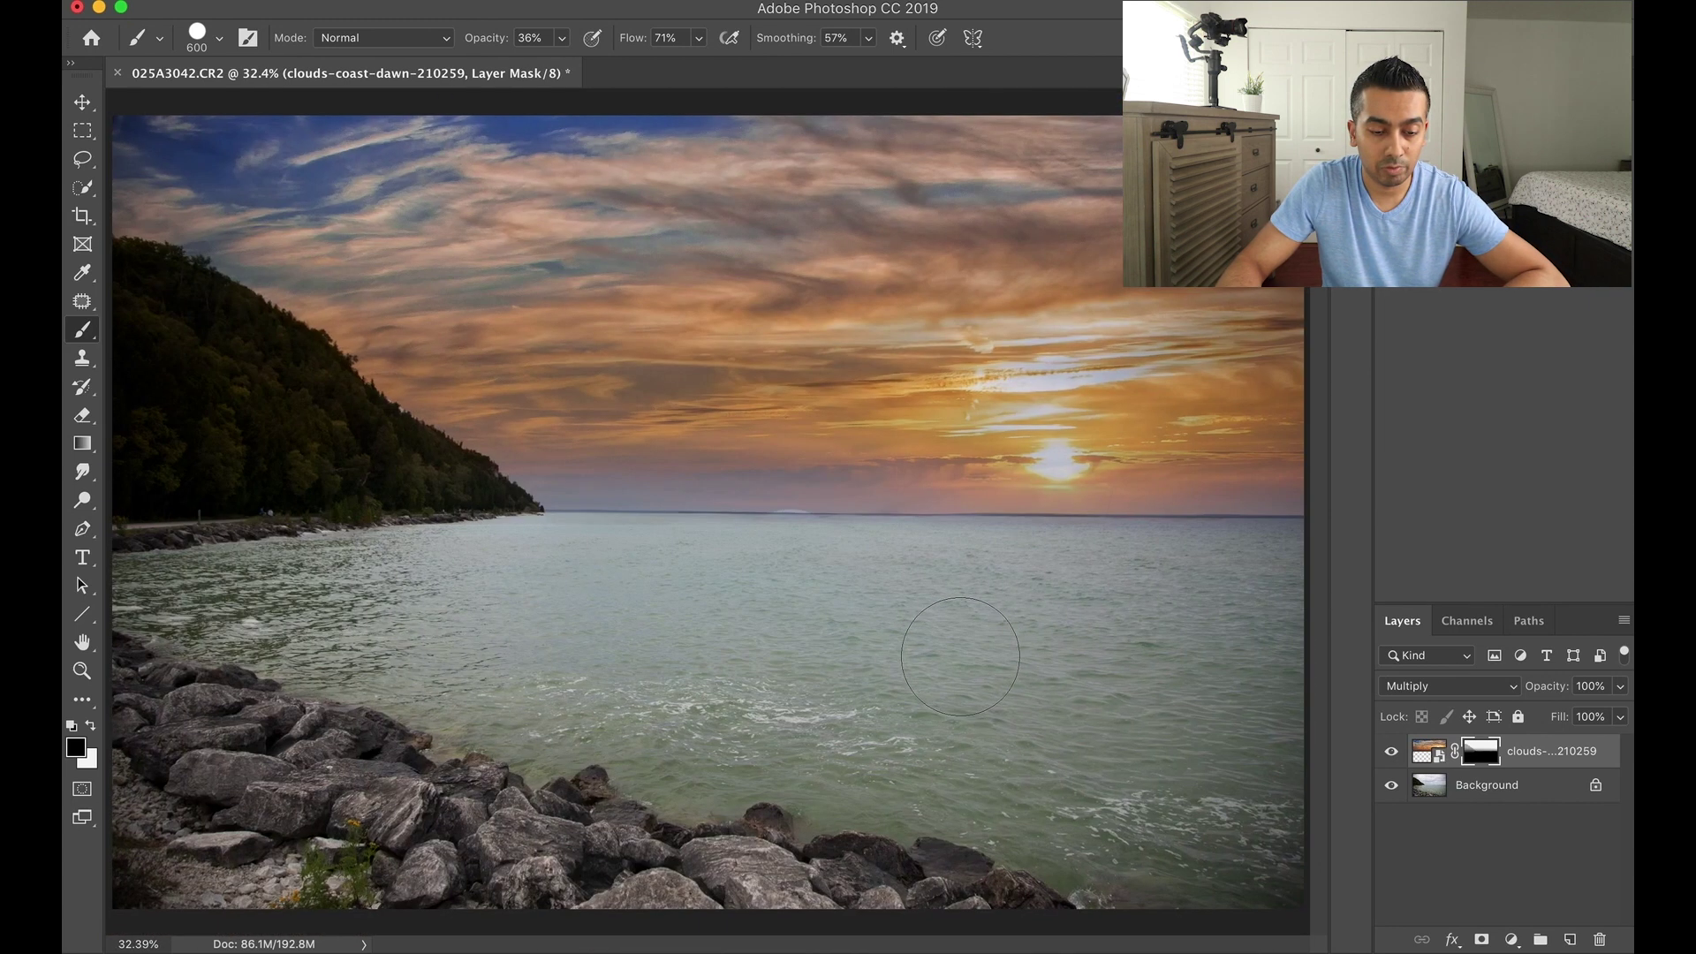
pyautogui.scroll(-1, 960, 656)
pyautogui.scroll(-3, 950, 658)
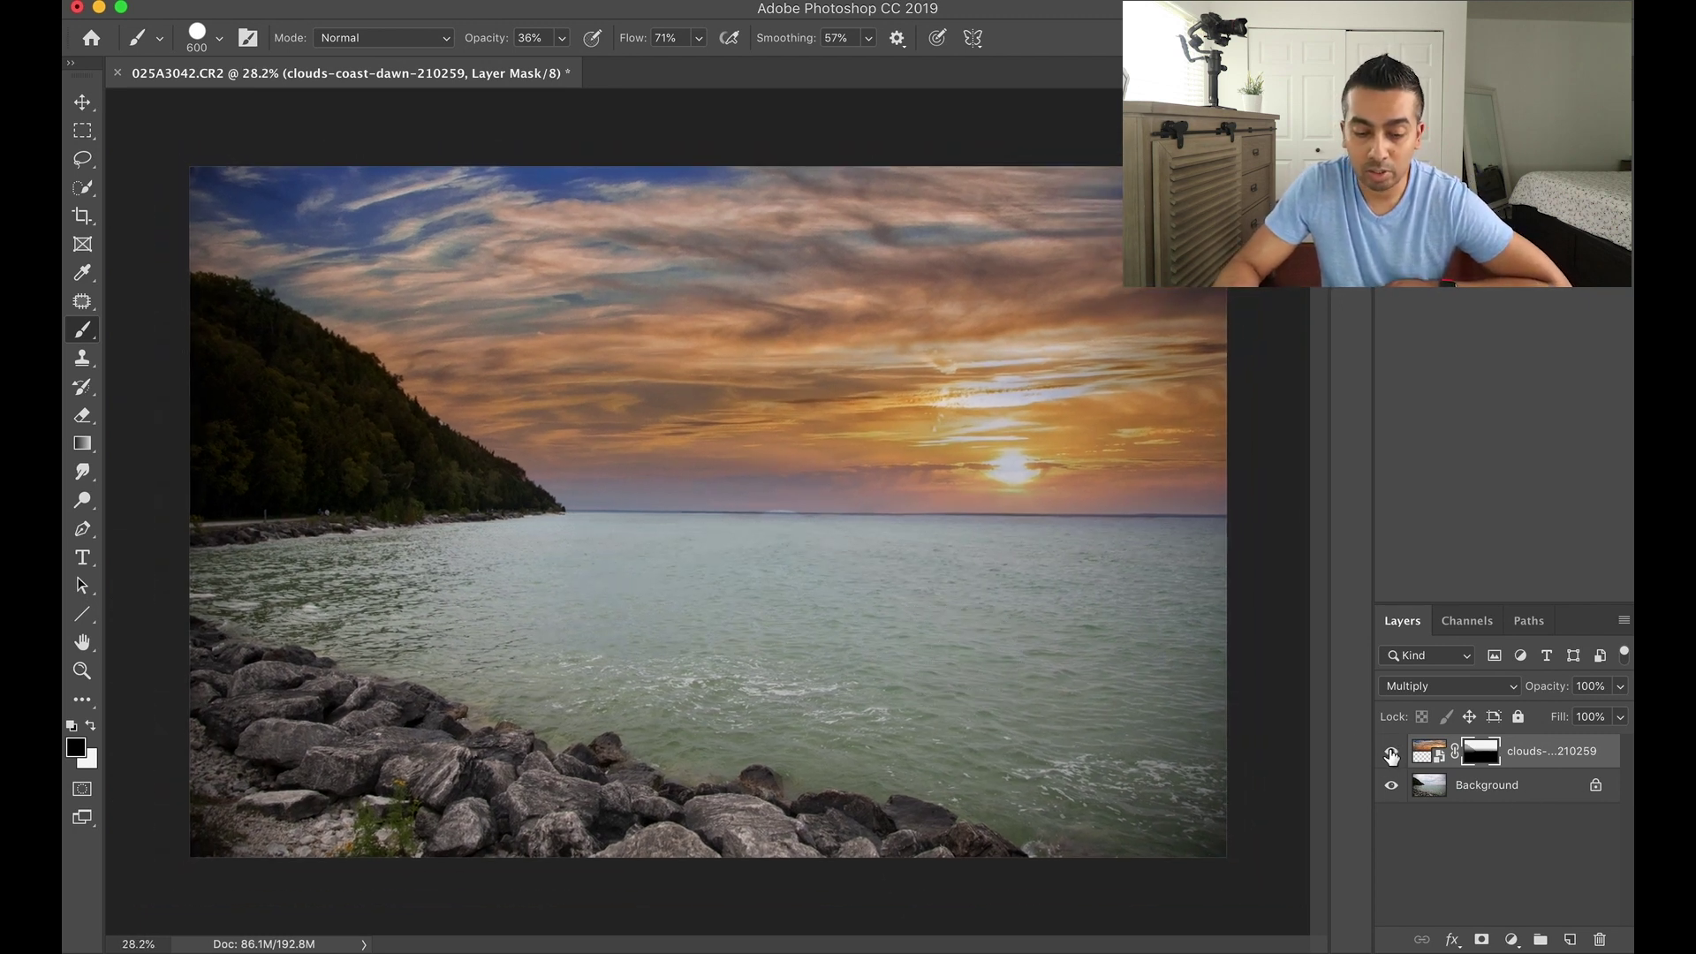
pyautogui.click(1391, 753)
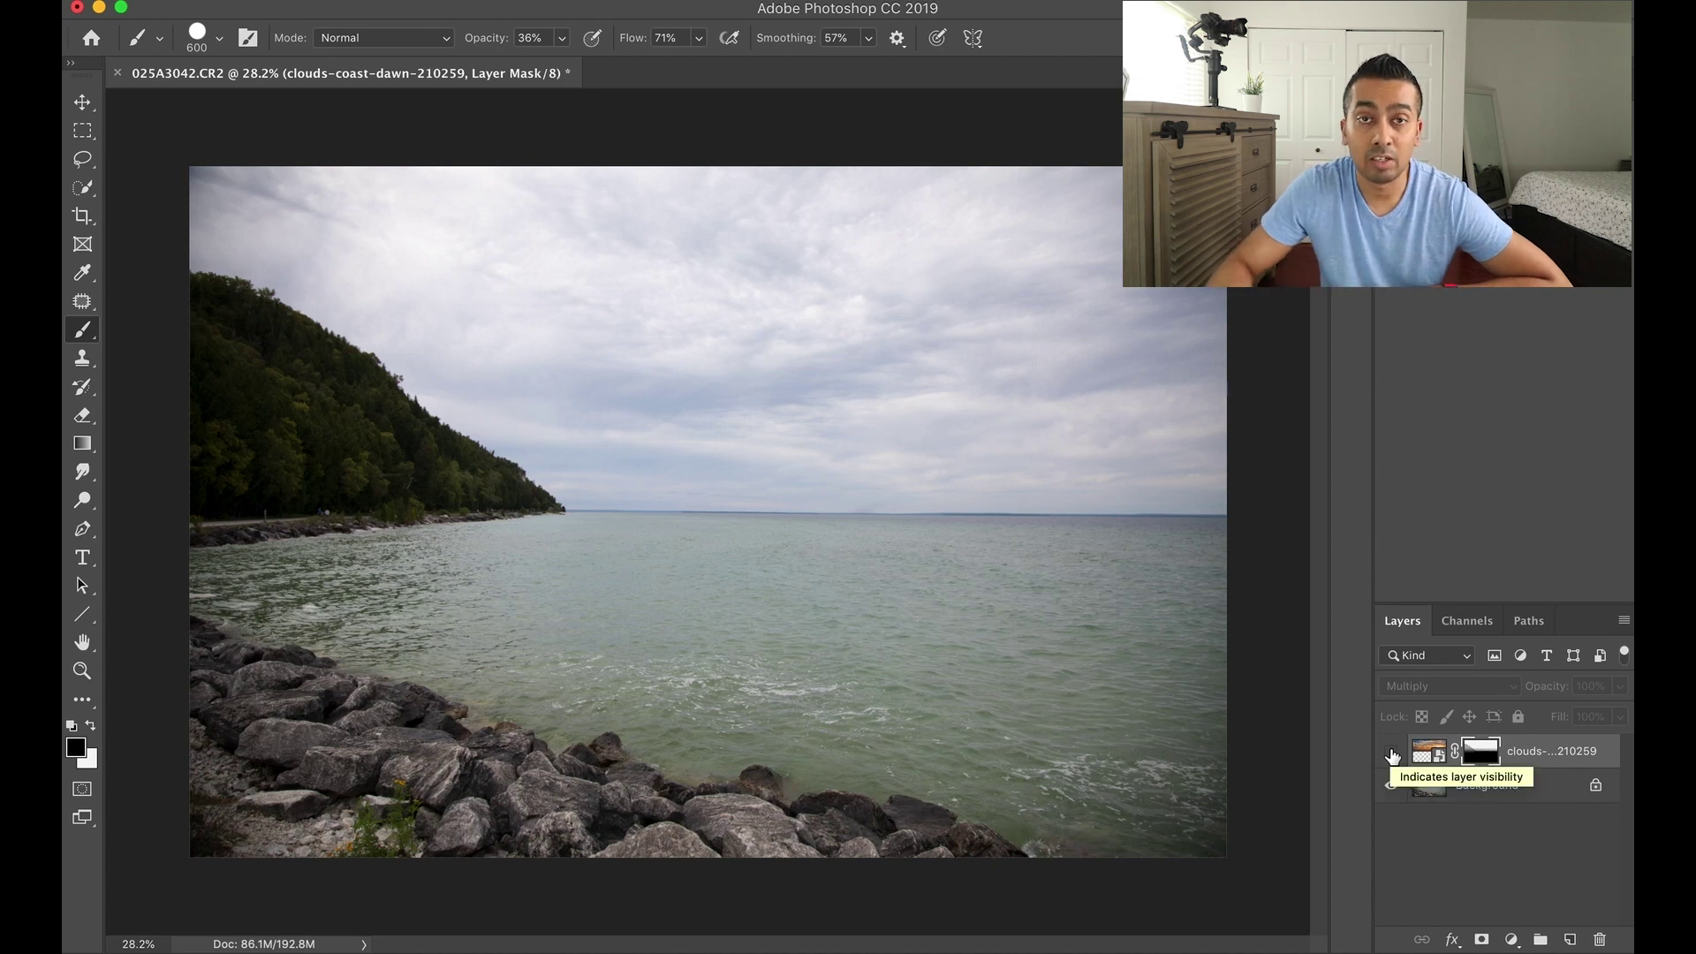
pyautogui.click(1390, 754)
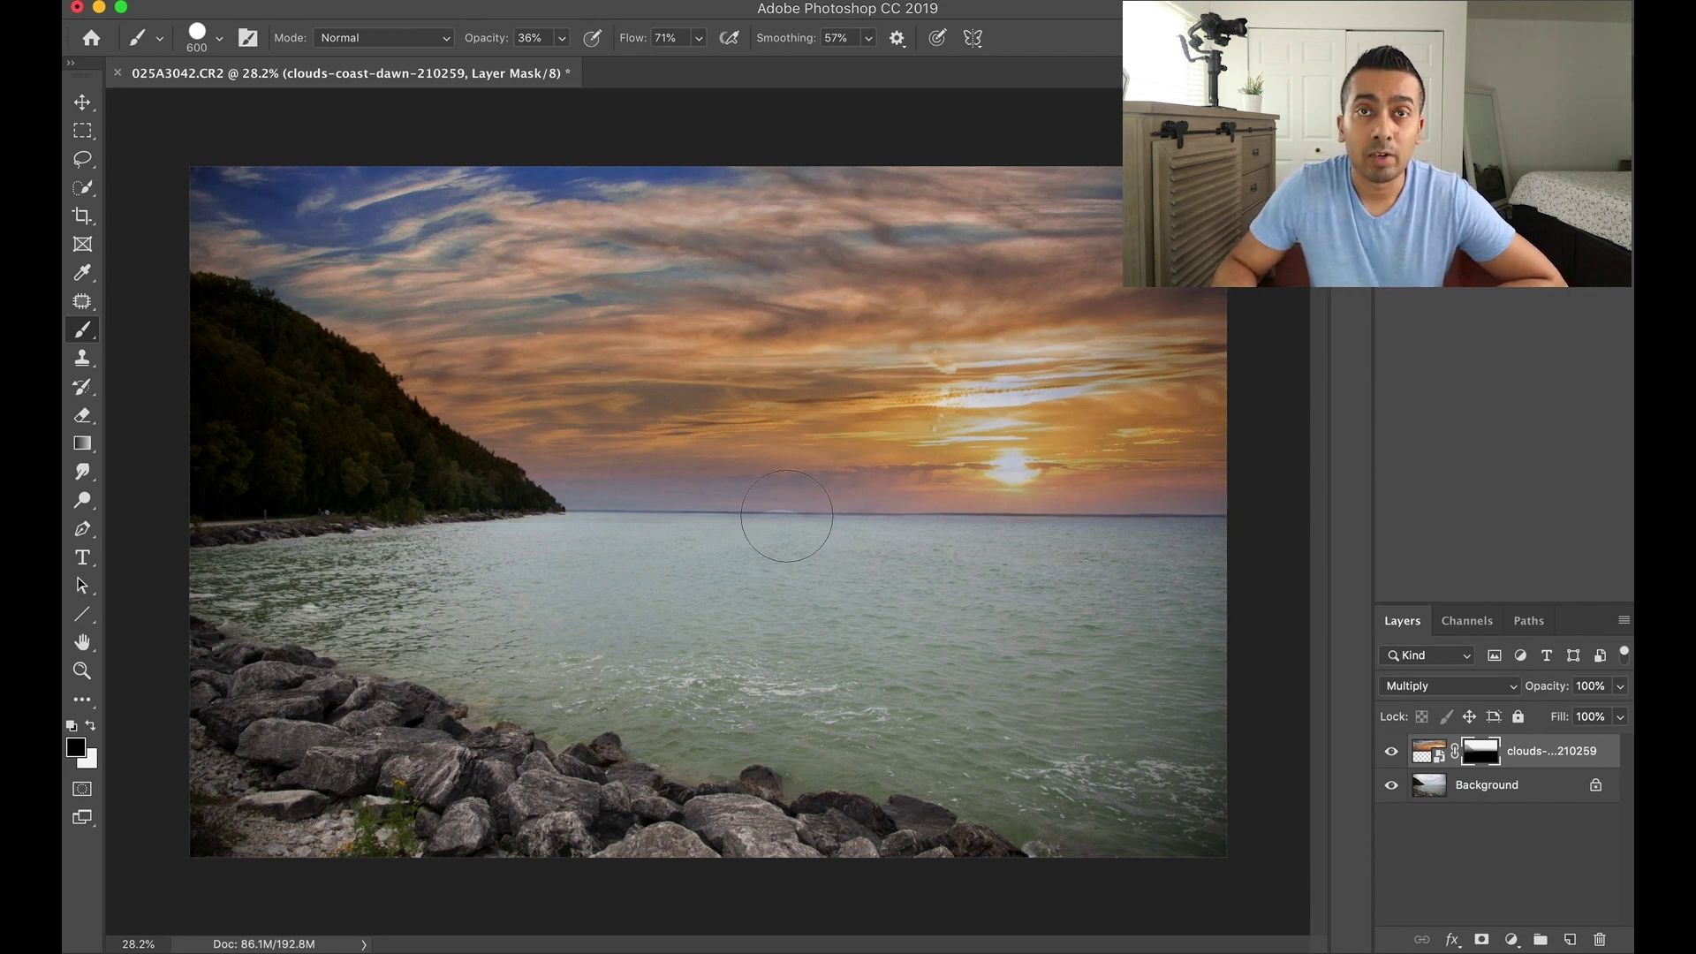
# Free Transform the clouds layer image to 100.90%, nudge it slightly, and commit
pyautogui.click(1427, 753)
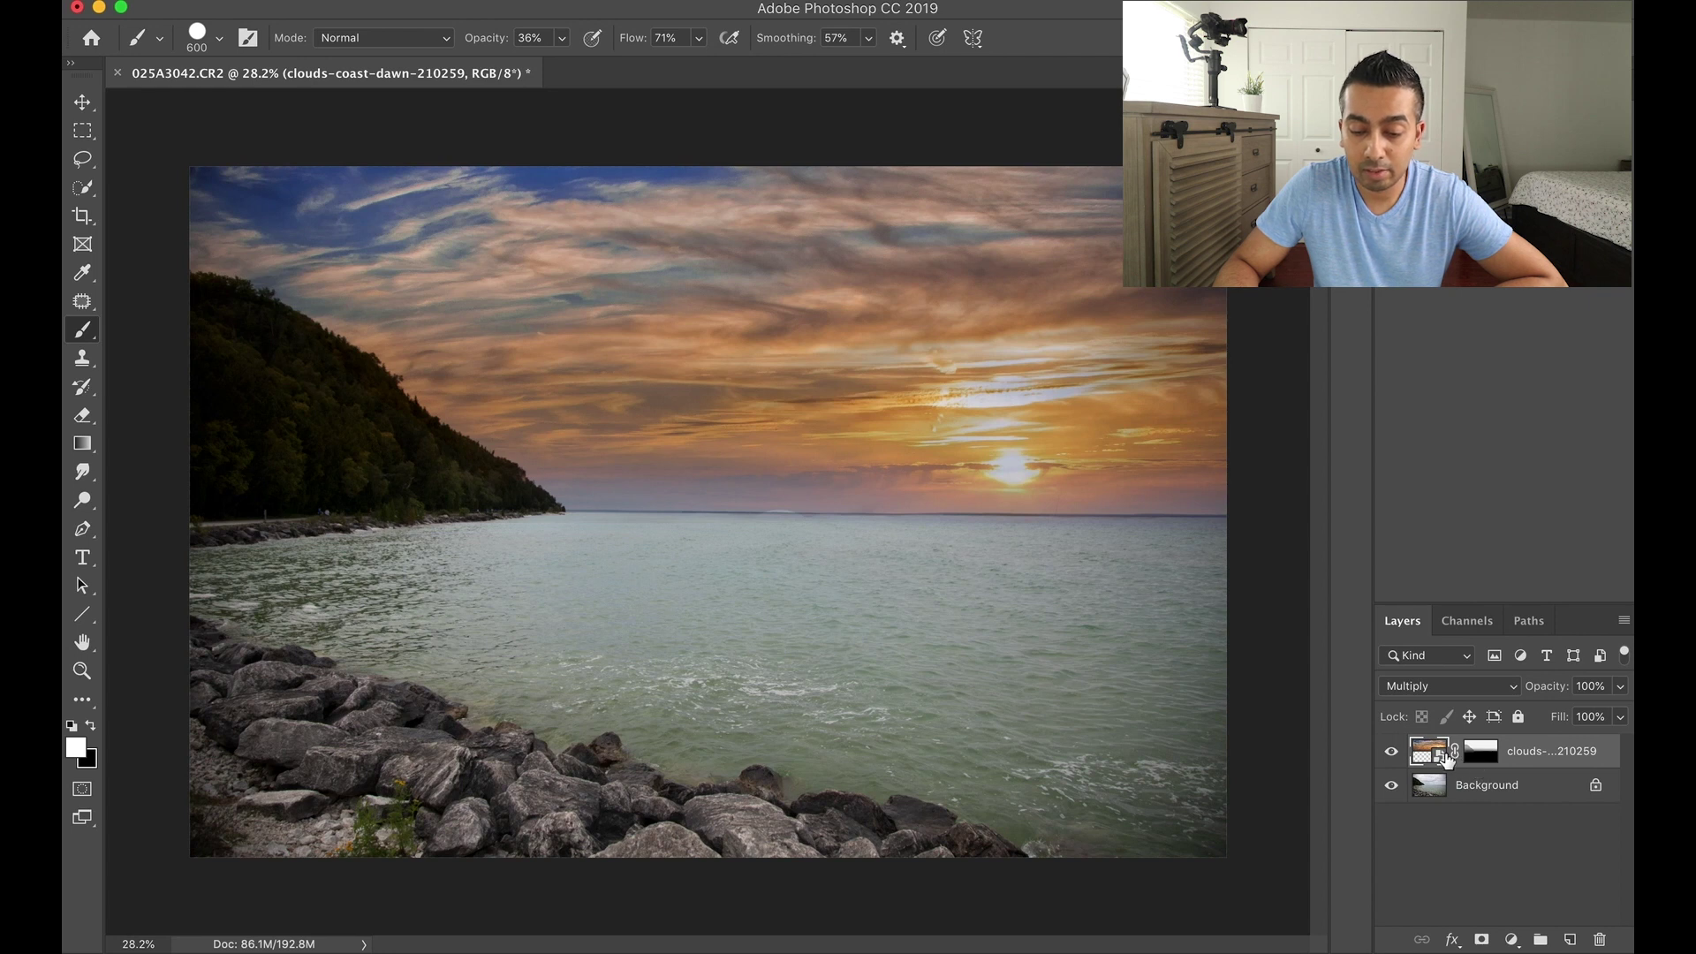
pyautogui.click(258, 2)
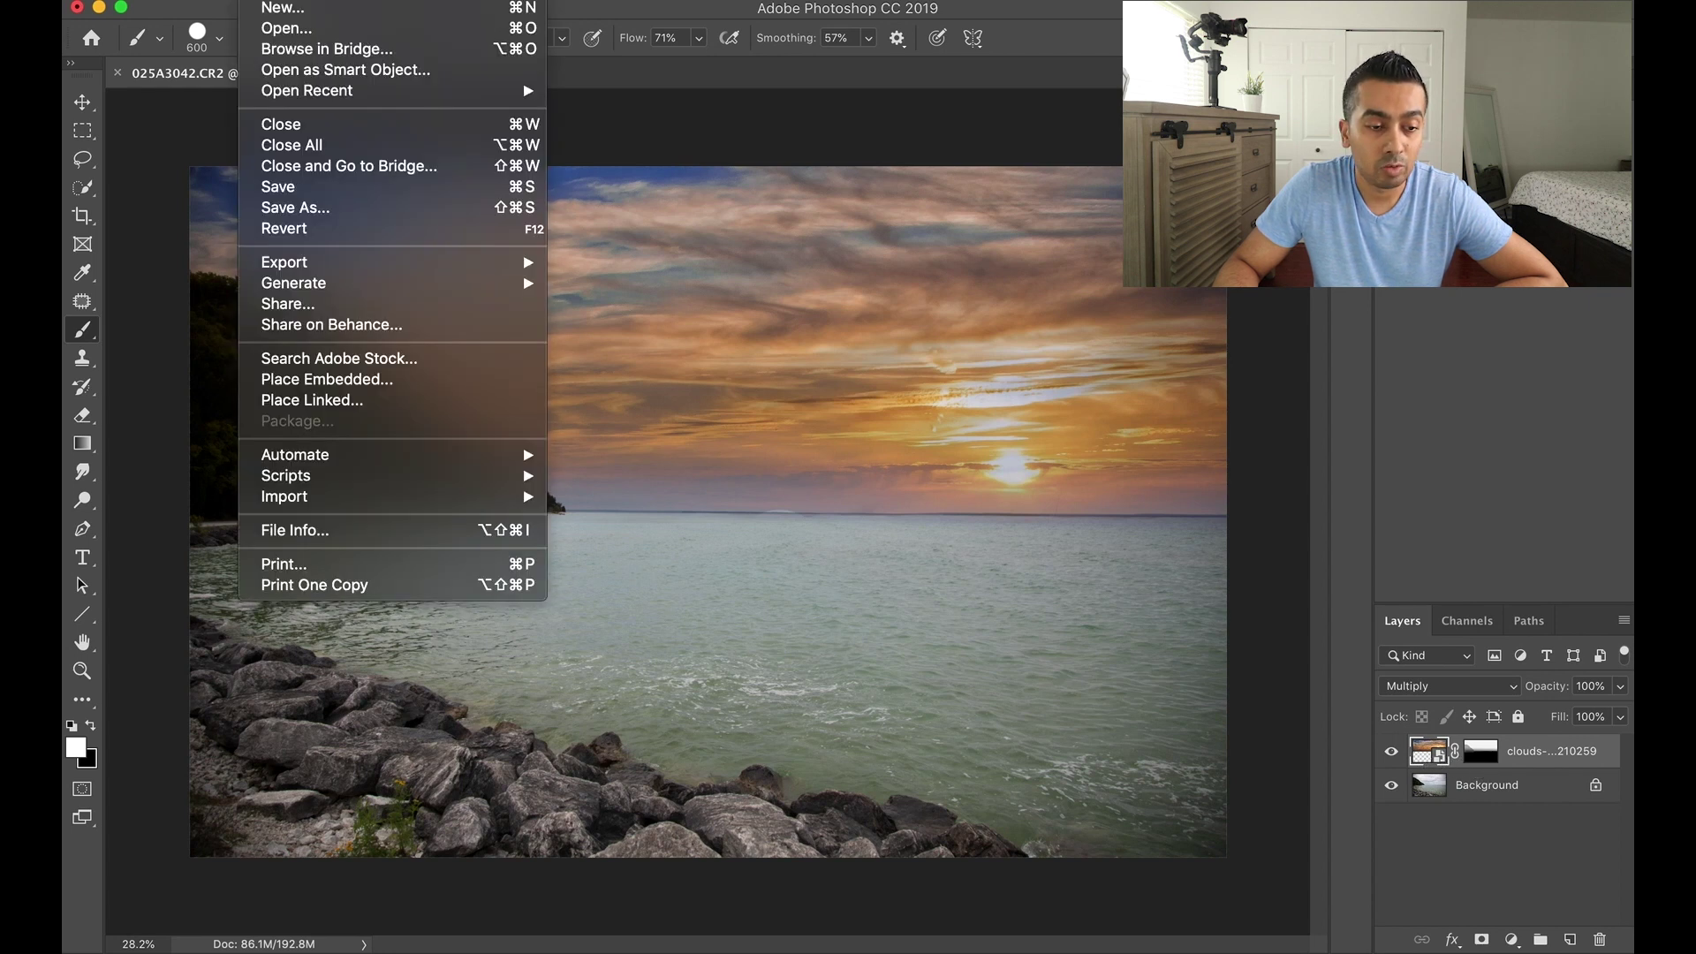
pyautogui.moveTo(305, 1)
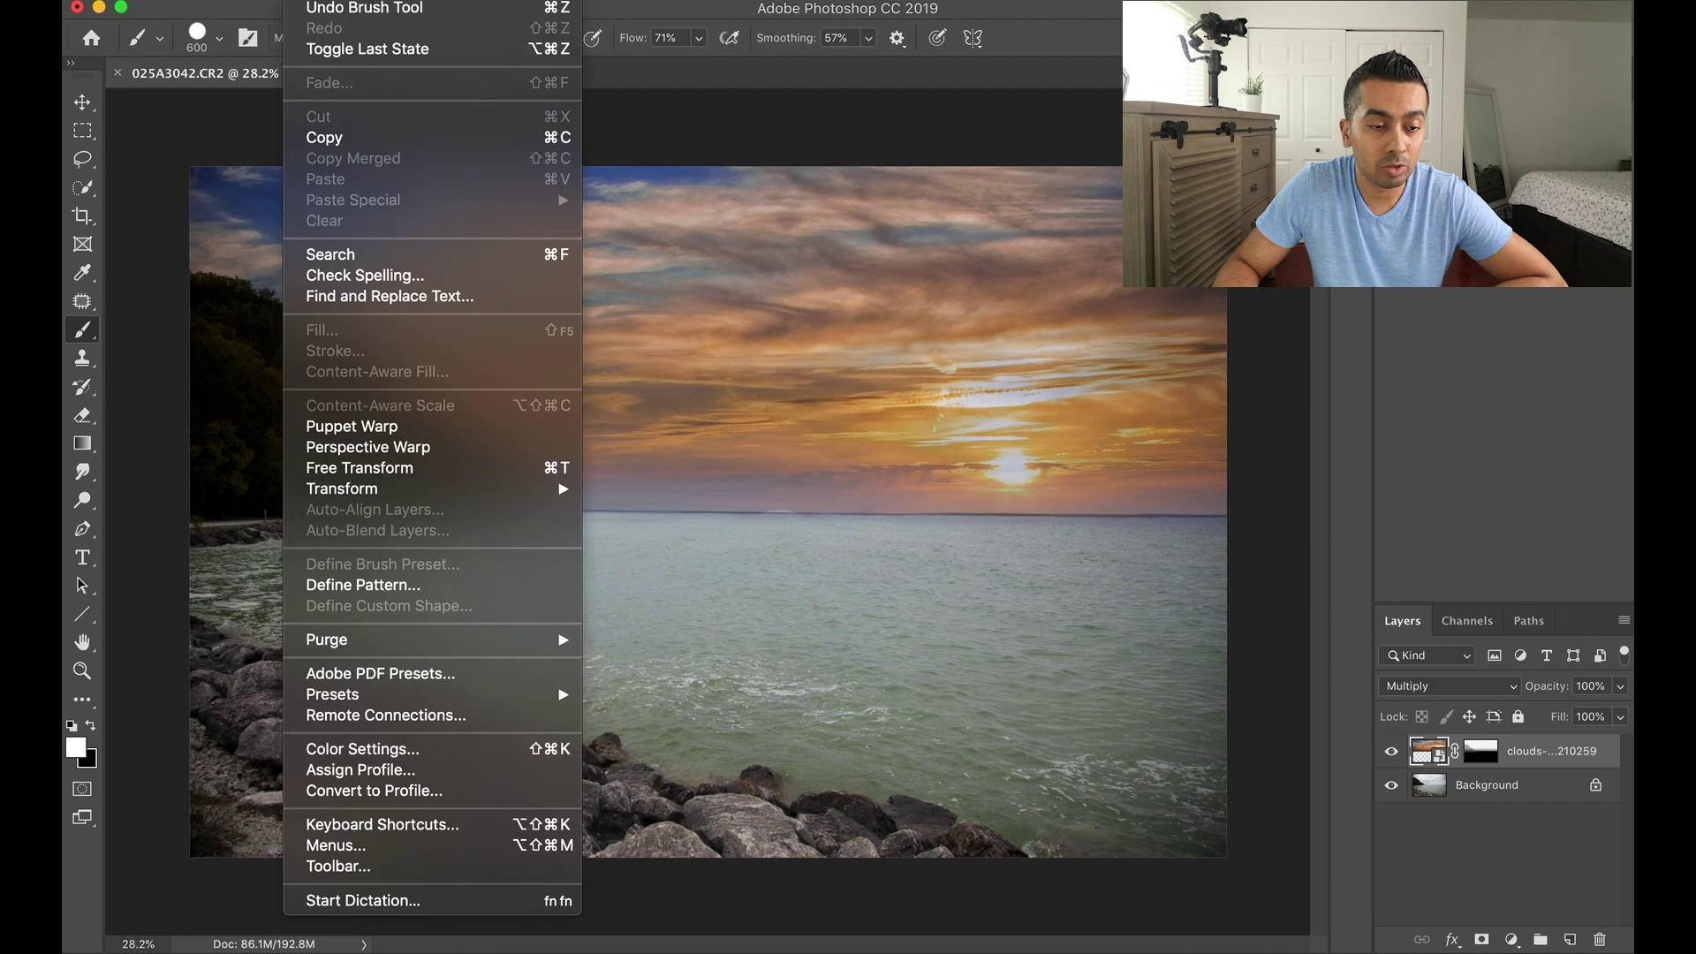
pyautogui.click(362, 470)
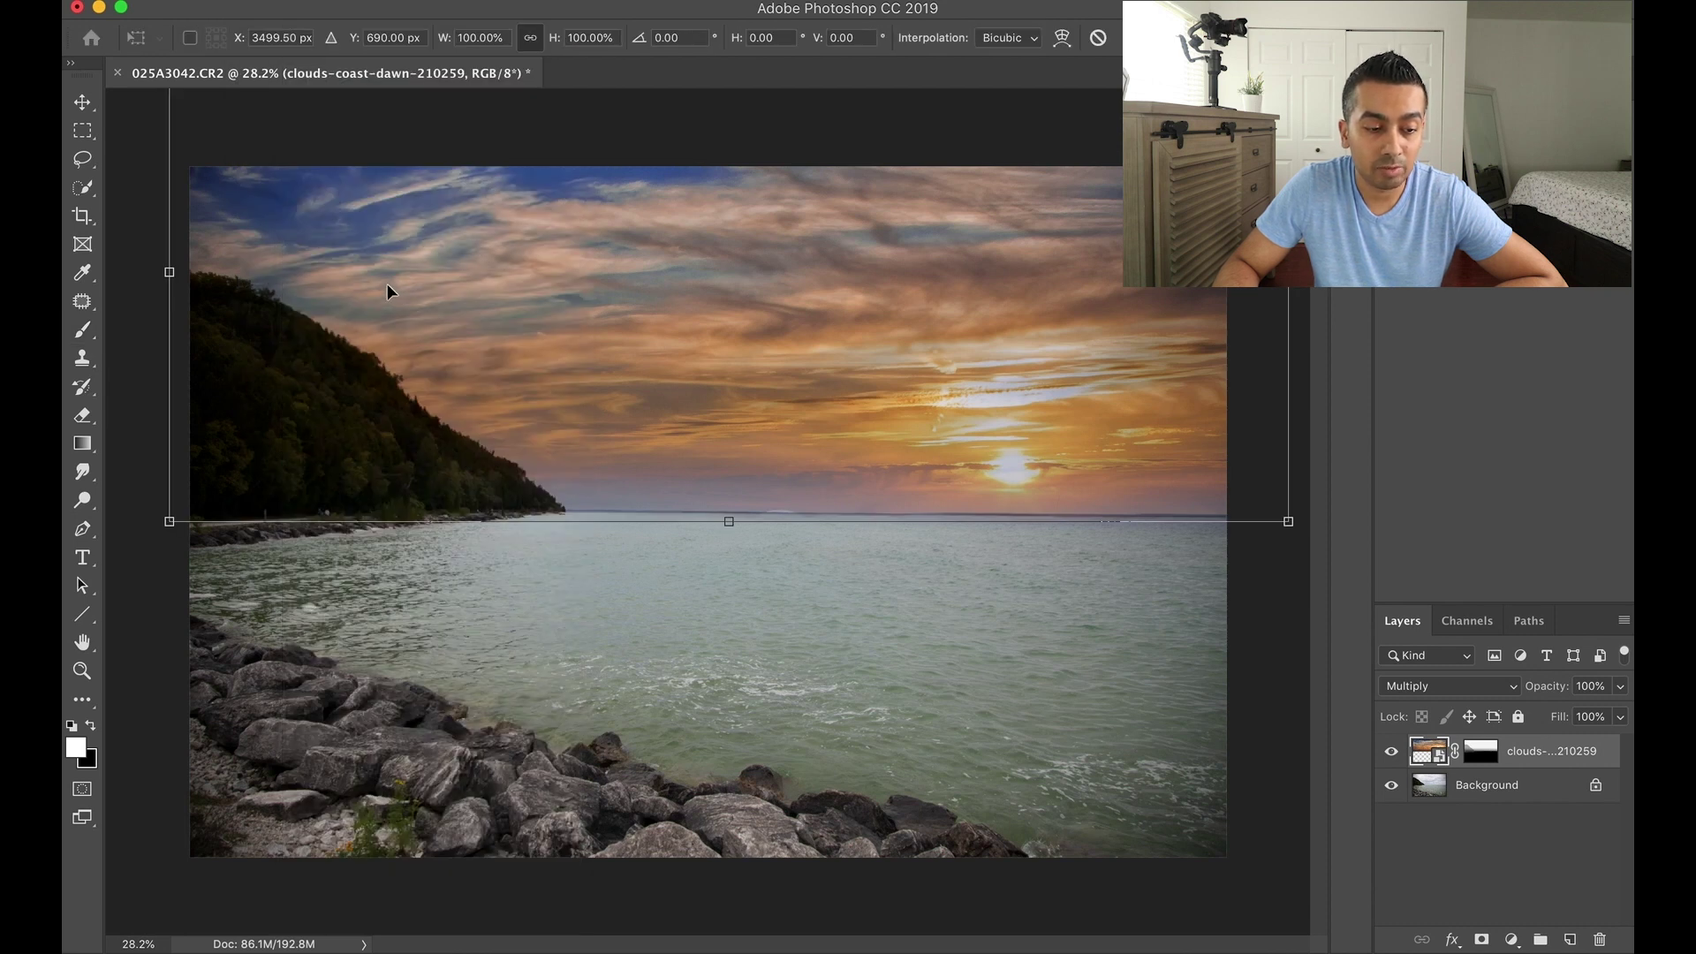
pyautogui.moveTo(728, 524); pyautogui.dragTo(728, 526)
pyautogui.moveTo(638, 364)
pyautogui.mouseDown()
pyautogui.moveTo(400, 362)
pyautogui.moveTo(641, 363)
pyautogui.mouseUp()
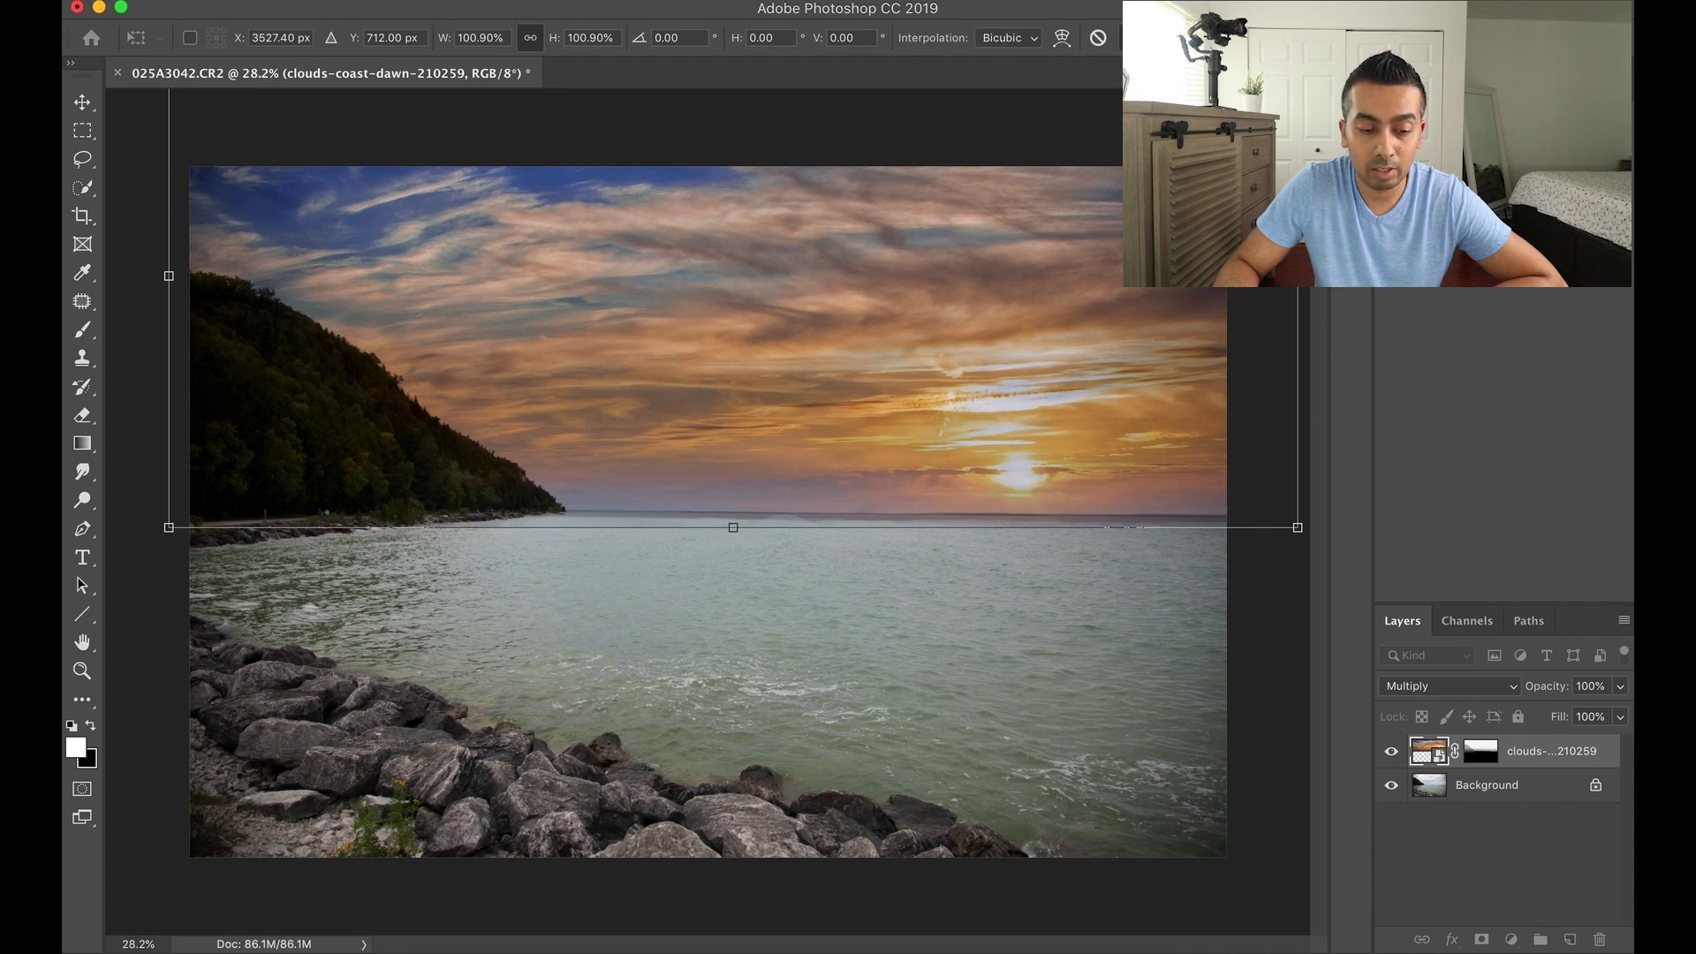
pyautogui.press('Return')
pyautogui.press('b')
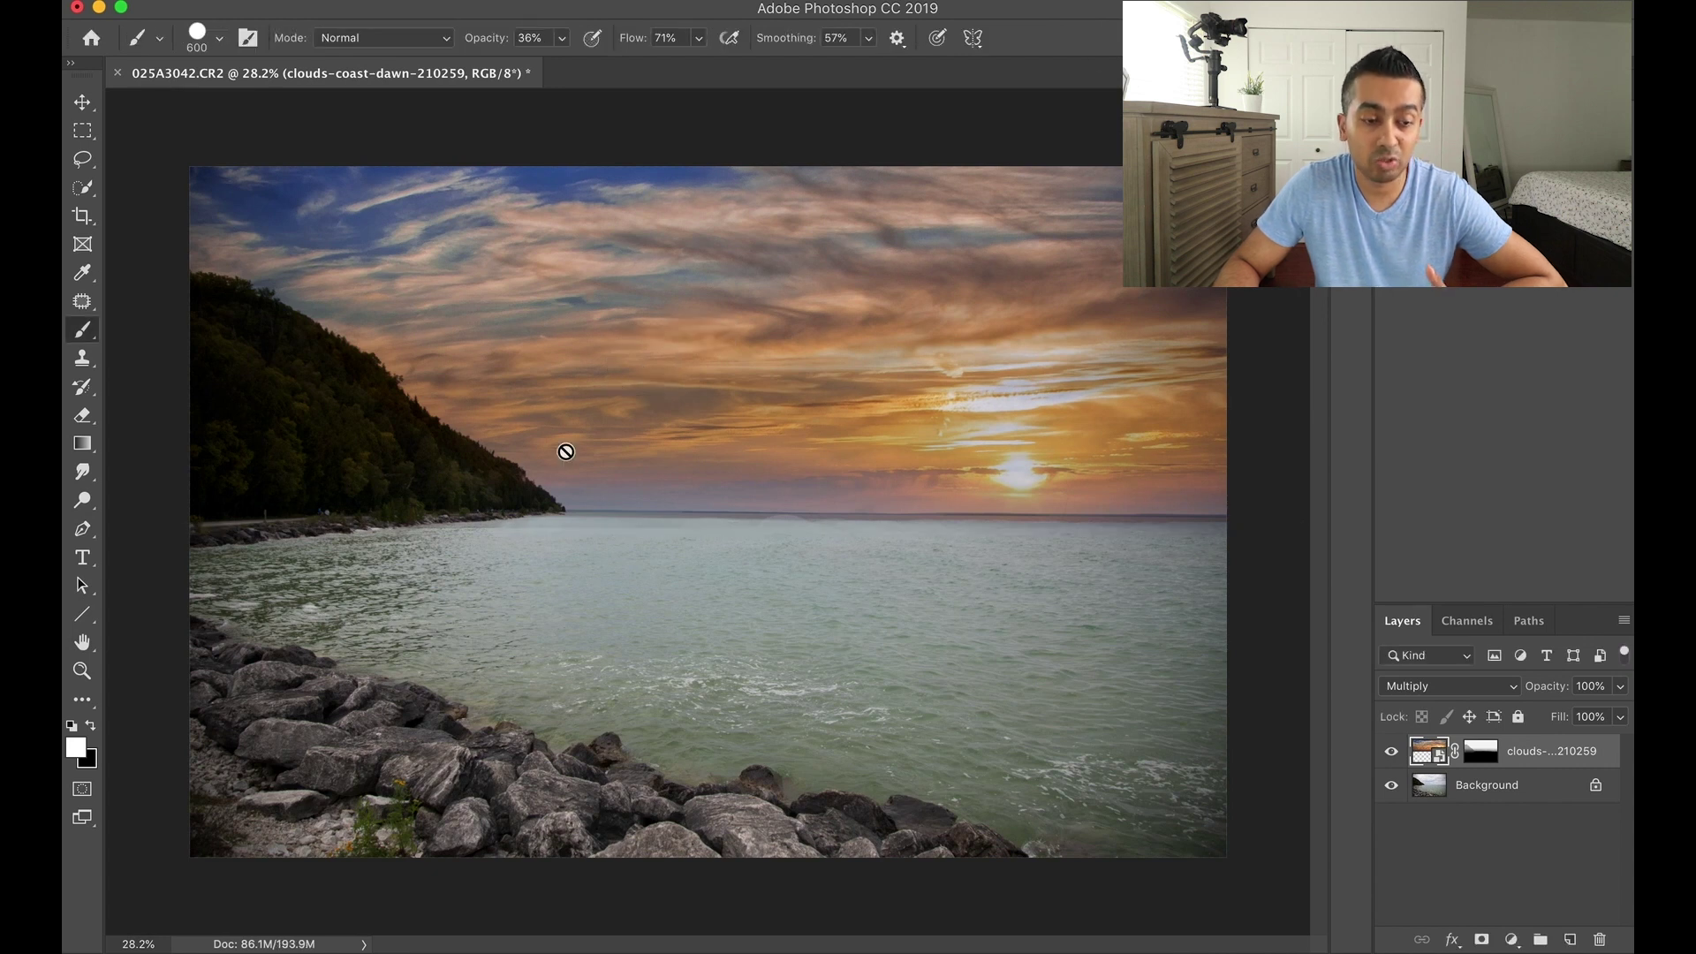